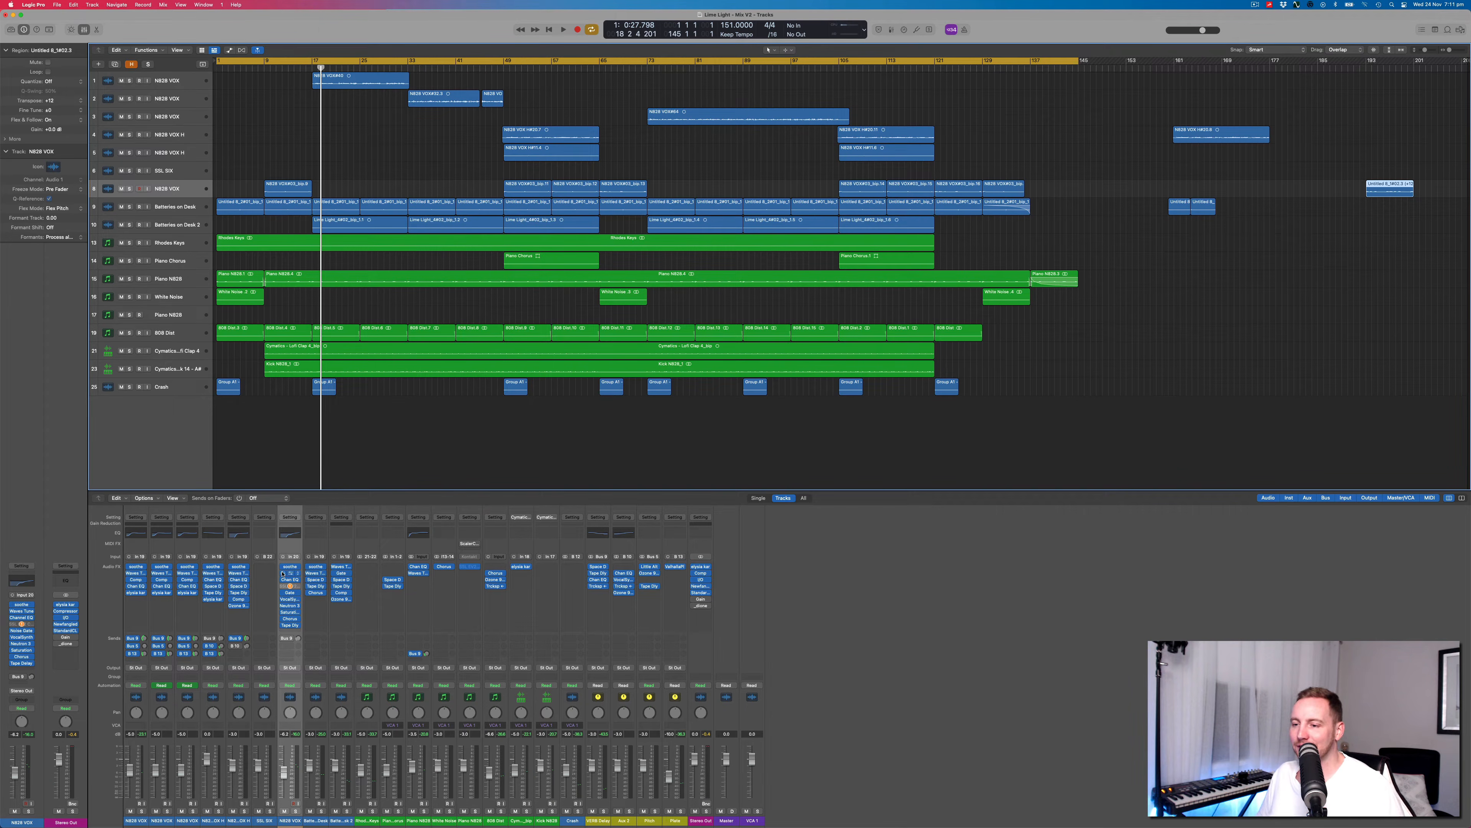
Place the playhead at the start of the isolated vocal region at bar 193 on the N828 VOX track
left_click(1366, 69)
scroll(1375, 168, "right", 5)
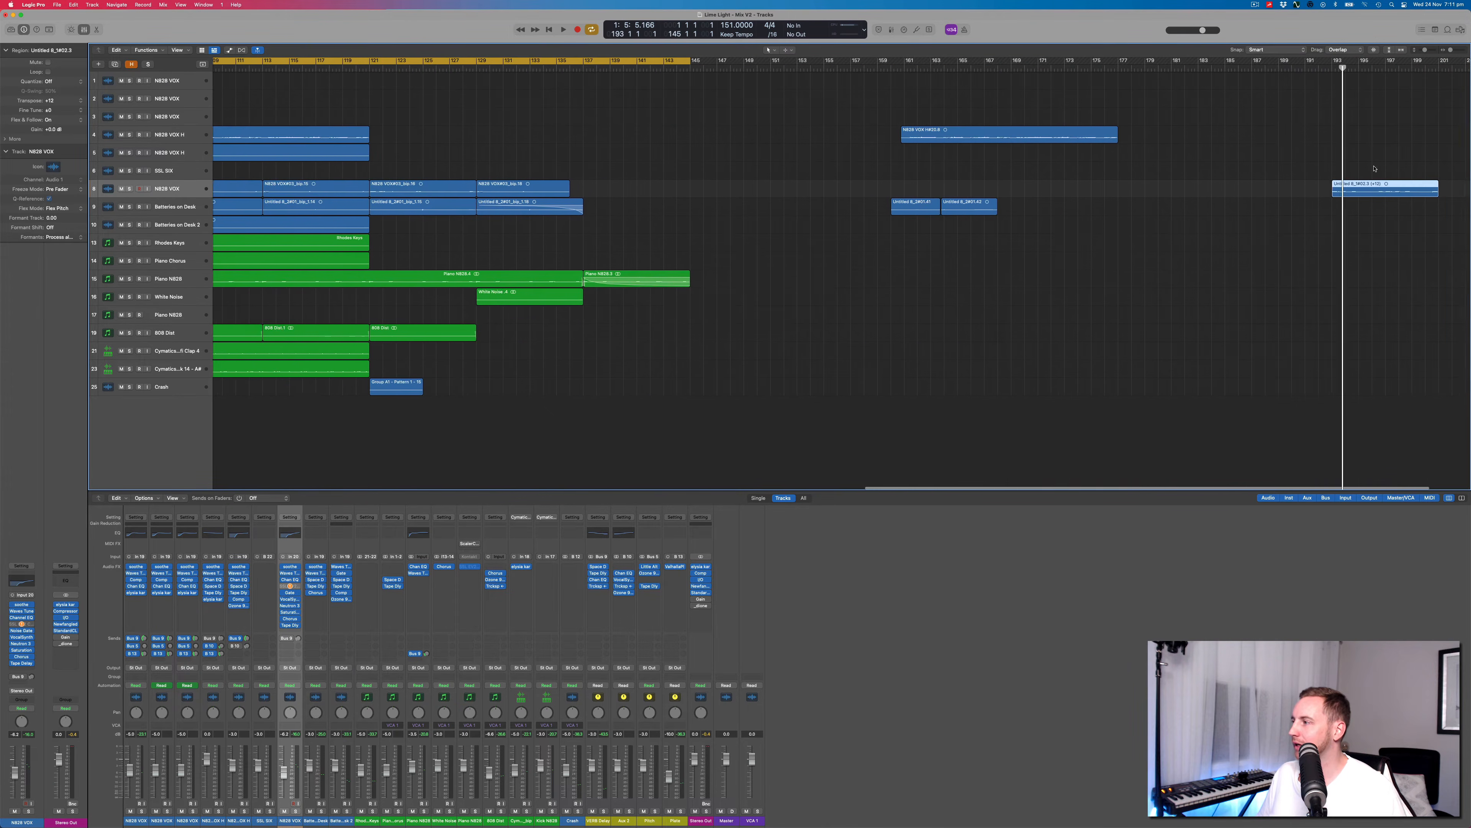
scroll(1375, 167, "right", 3)
scroll(1375, 167, "up", 5)
scroll(1375, 167, "up", 3)
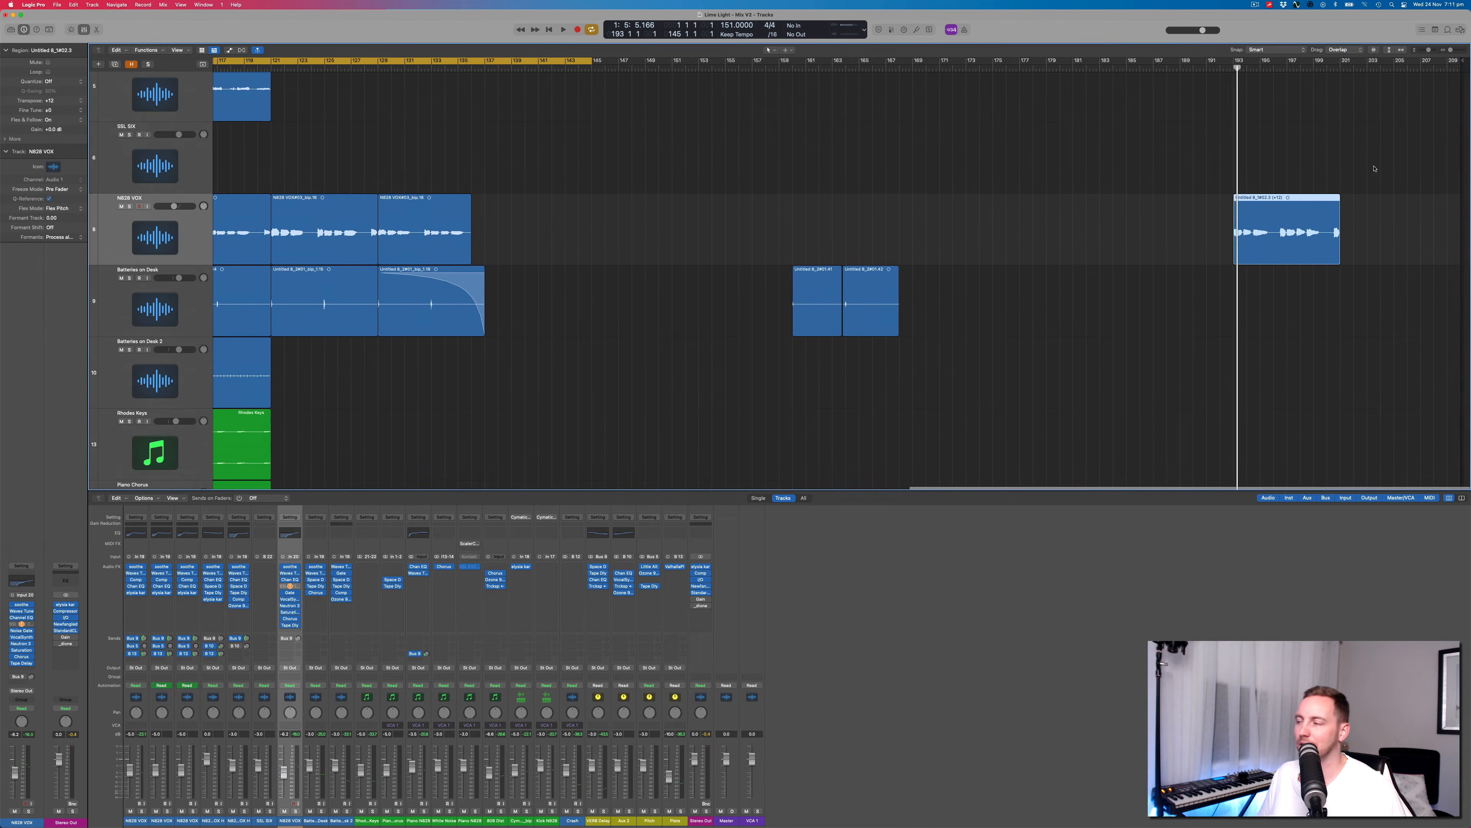
scroll(1375, 168, "up", 3)
scroll(1375, 168, "right", 3)
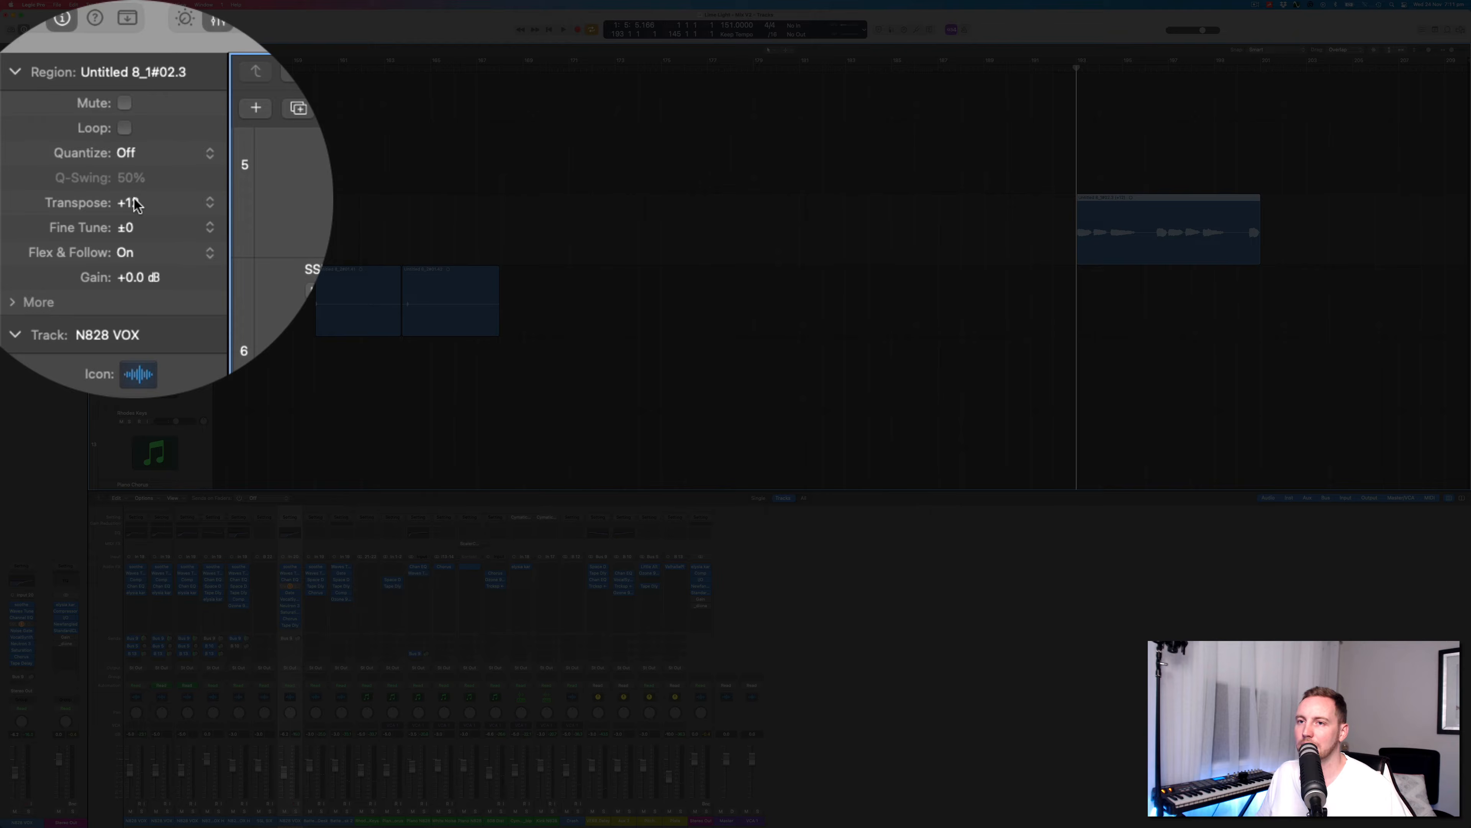
Set the isolated vocal region's transpose to 0, audition it dry, and return the playhead to the region's start
double_click(52, 99)
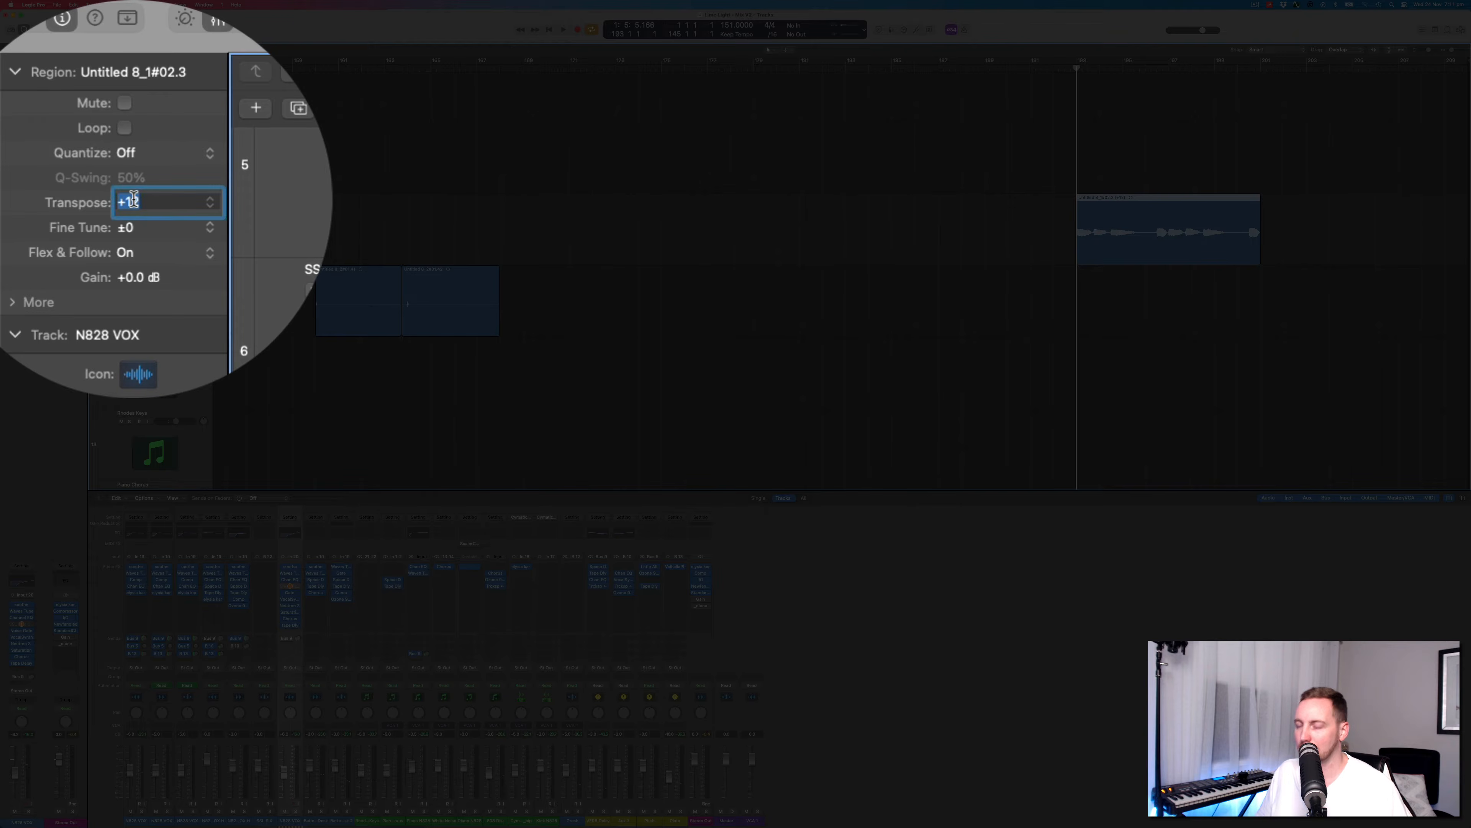
type("0")
key("Return")
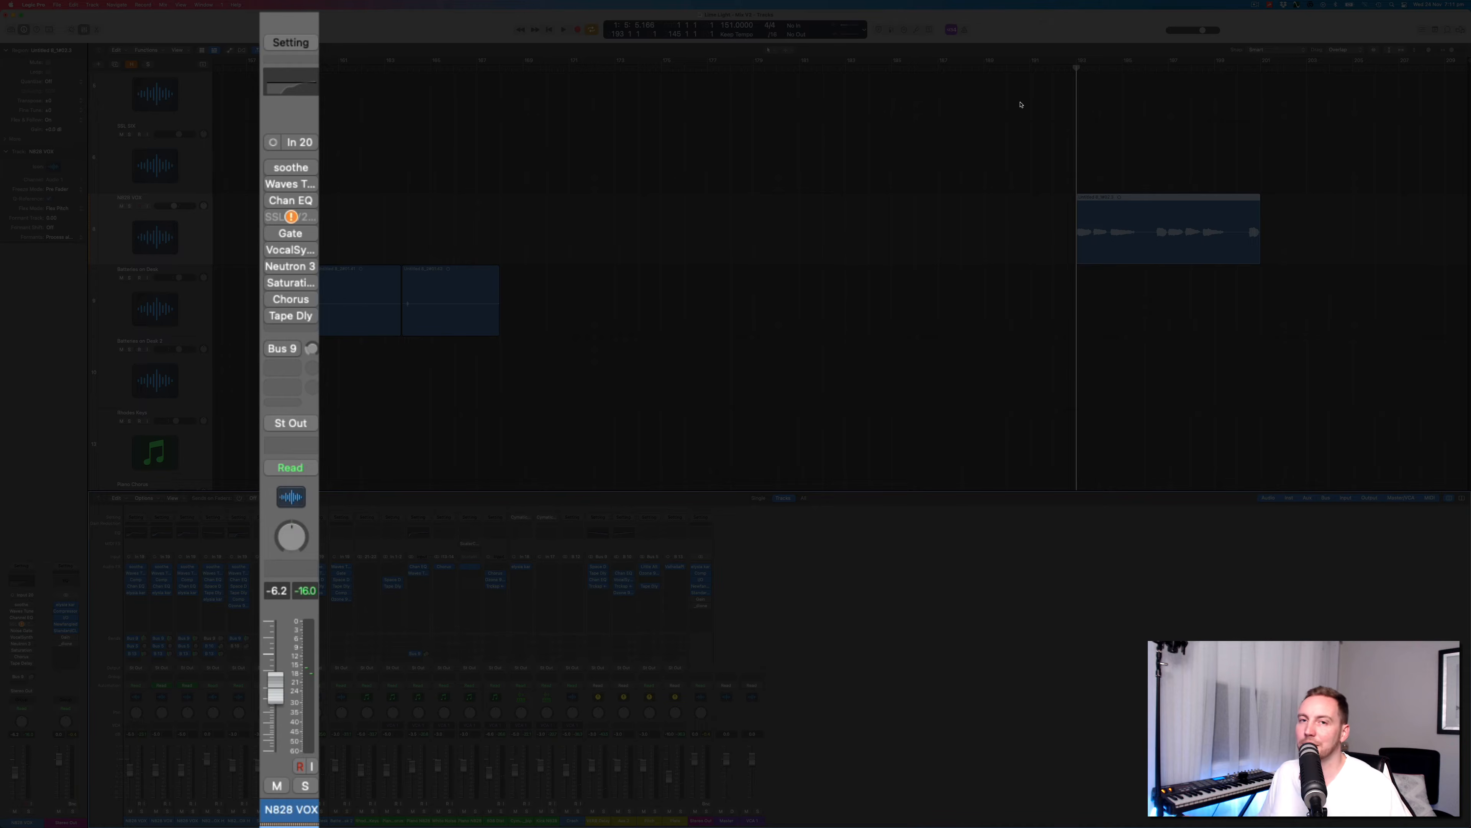
key("space")
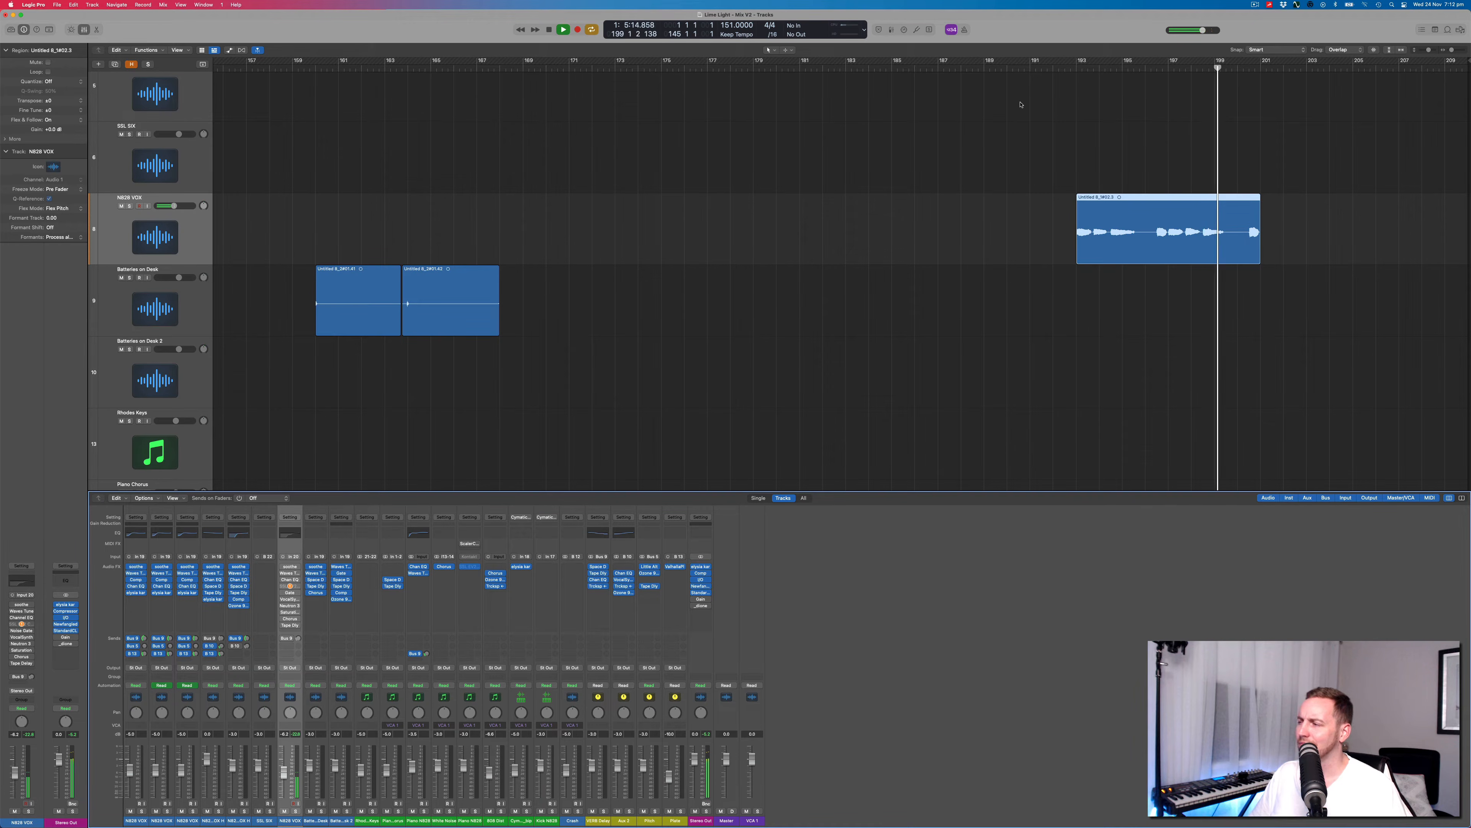
key("space")
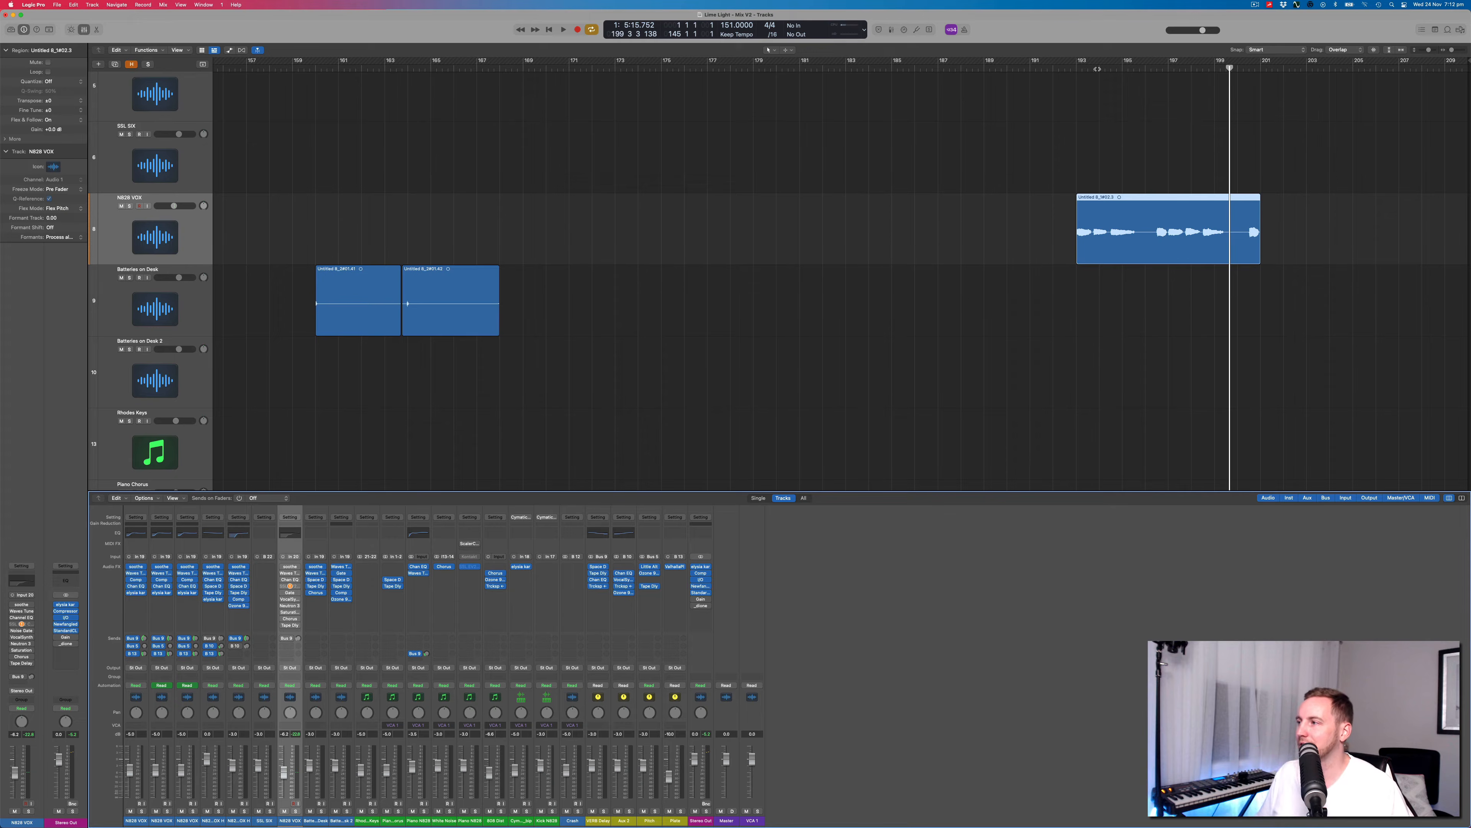
left_click(1076, 68)
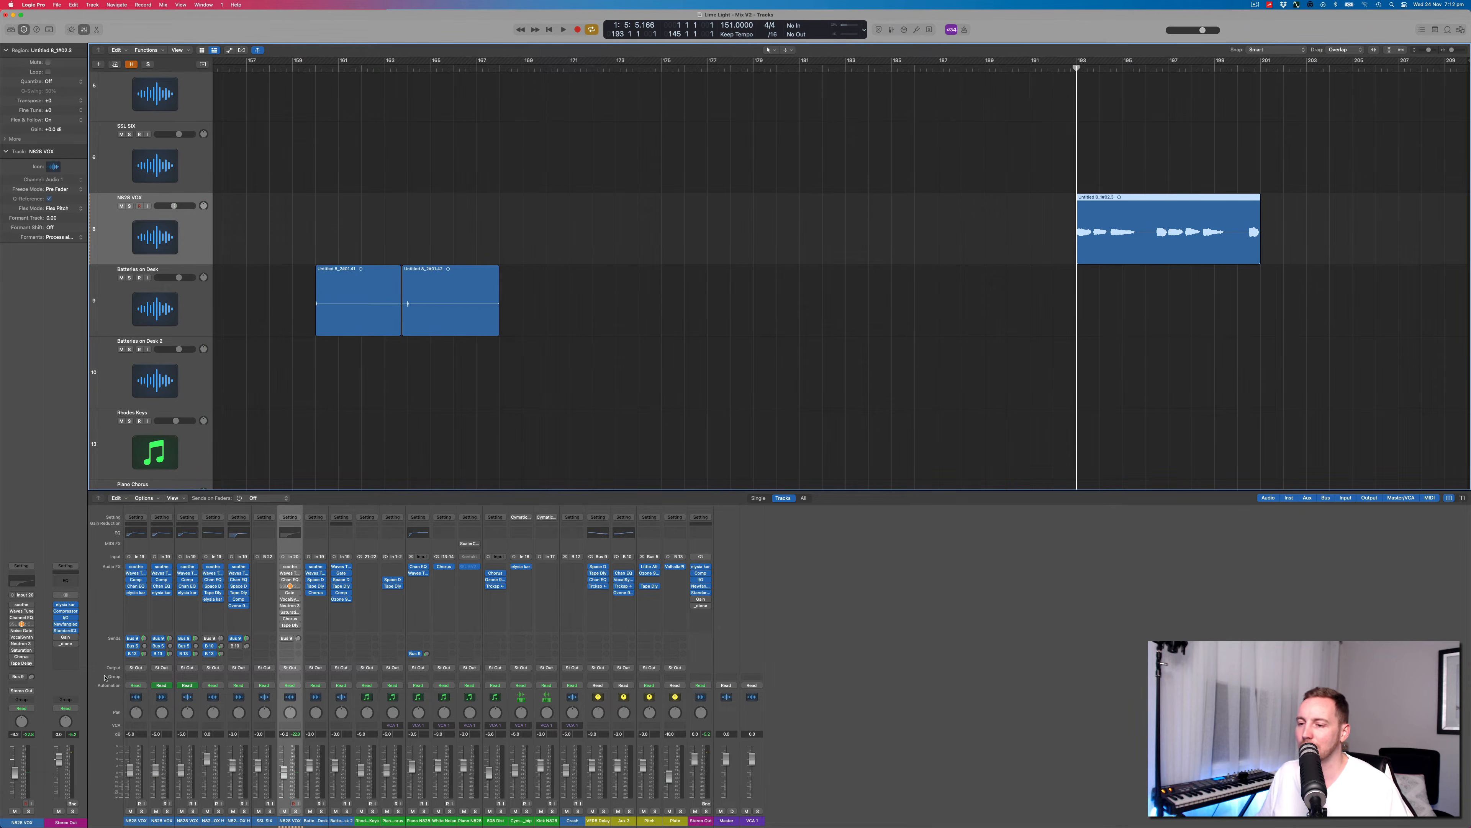
Enable Waves Tune Real-Time on the N828 VOX channel and audition the vocal with pitch correction
left_click(290, 573)
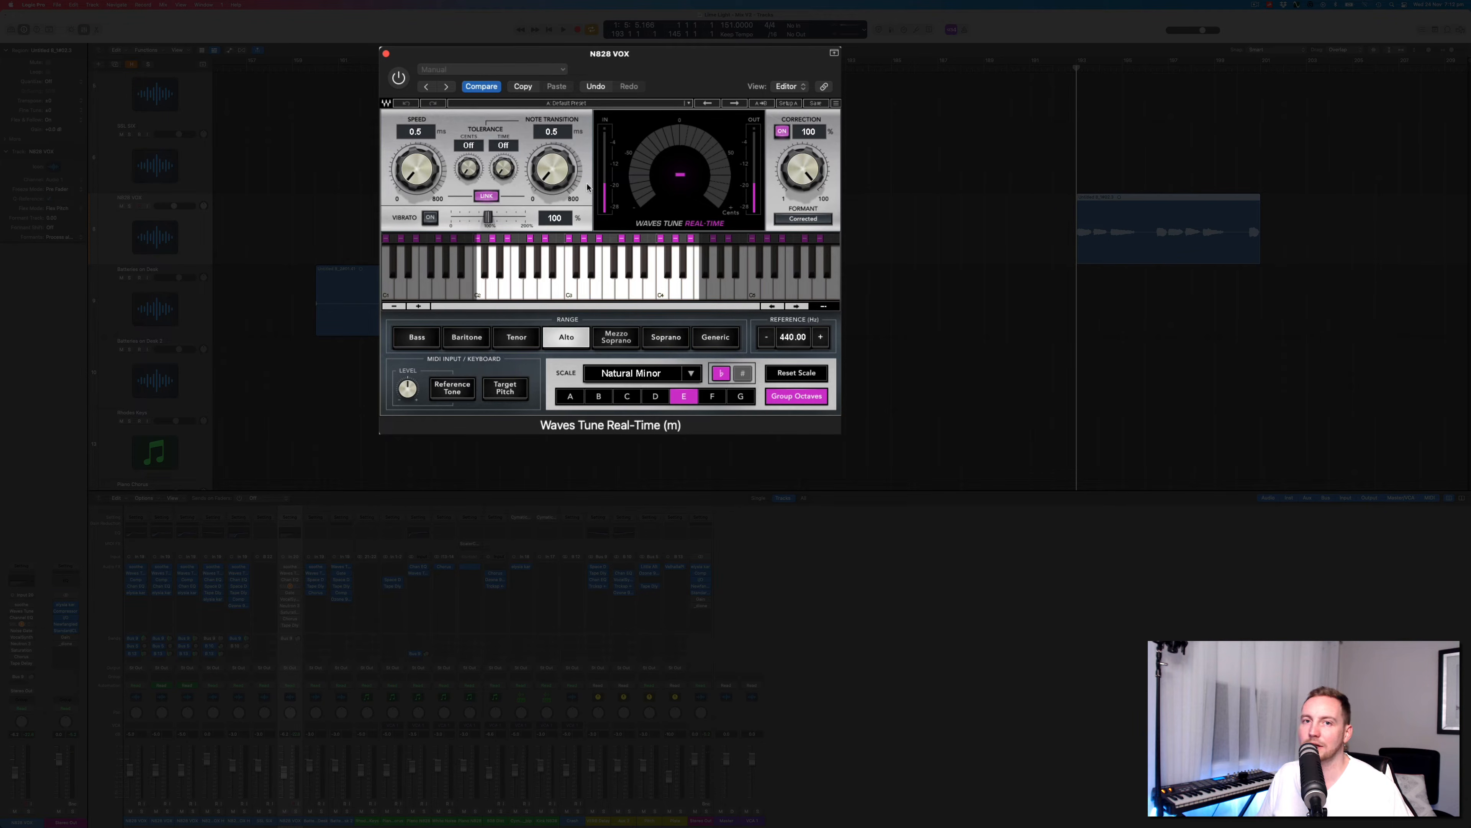
left_click(282, 574)
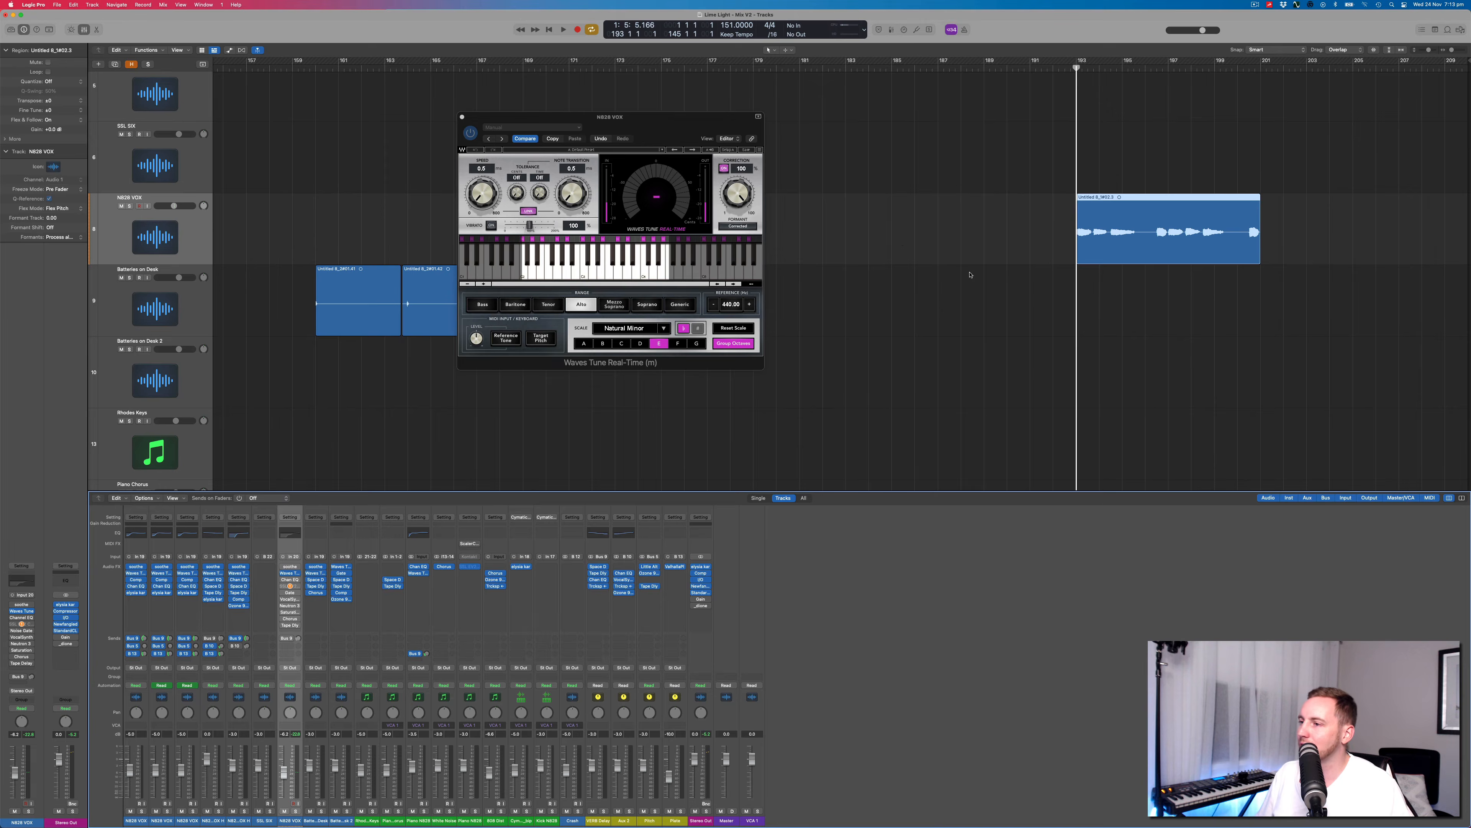
key("space")
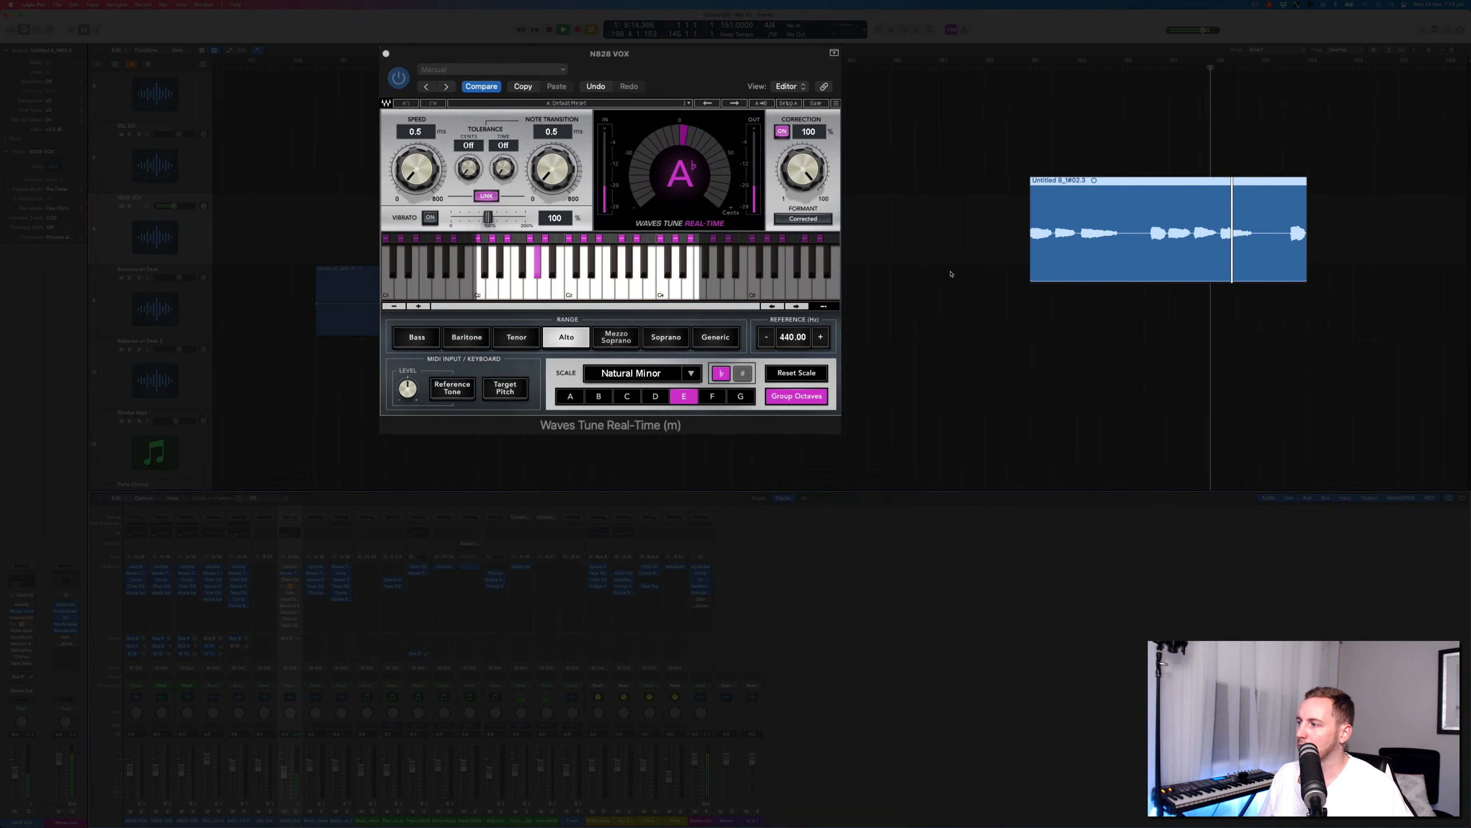
key("space")
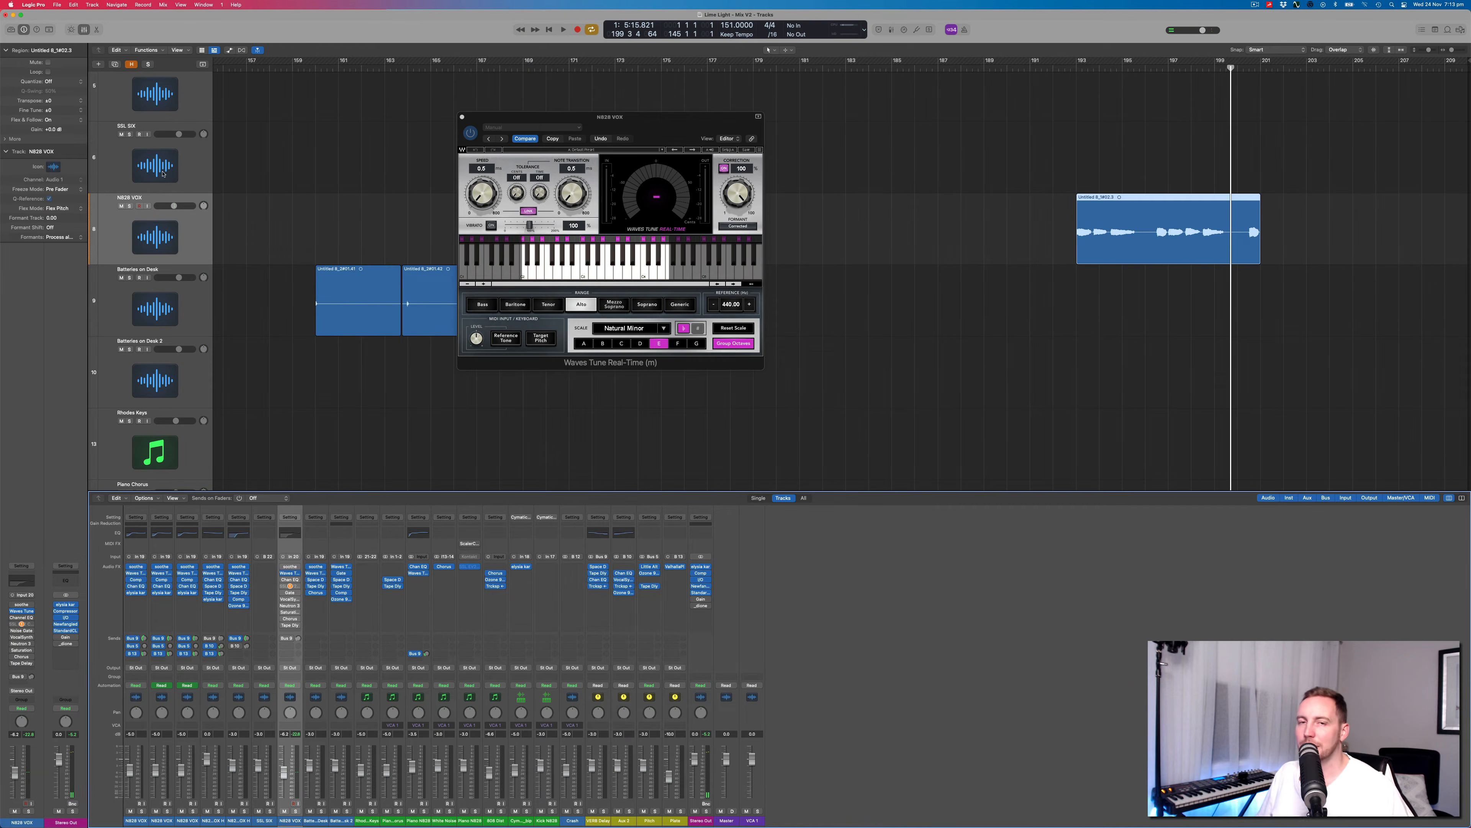
Set the isolated vocal region's transpose to 12 semitones and audition the pitched-up vocal
left_click(1114, 252)
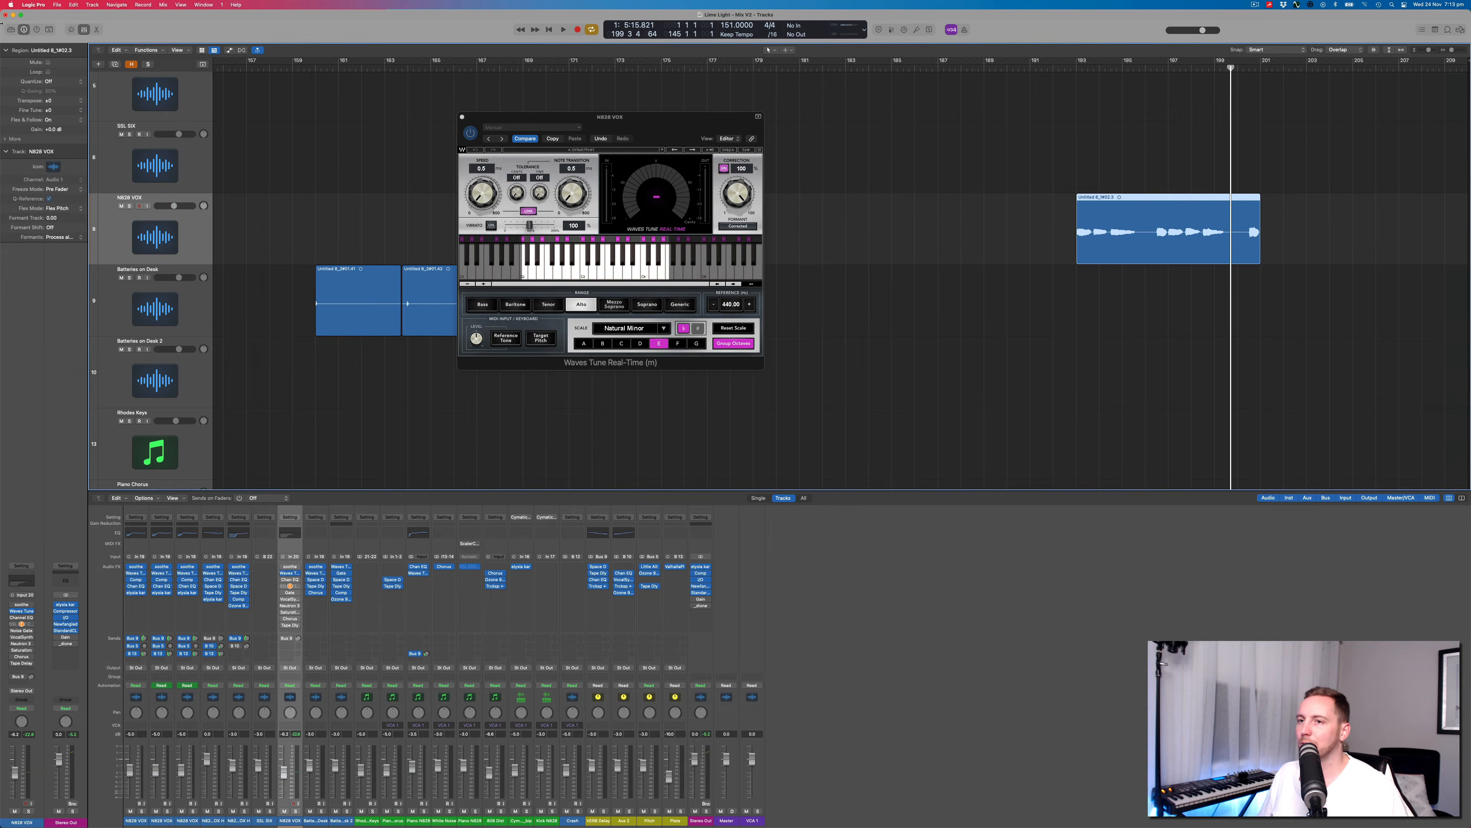
double_click(49, 101)
type("12")
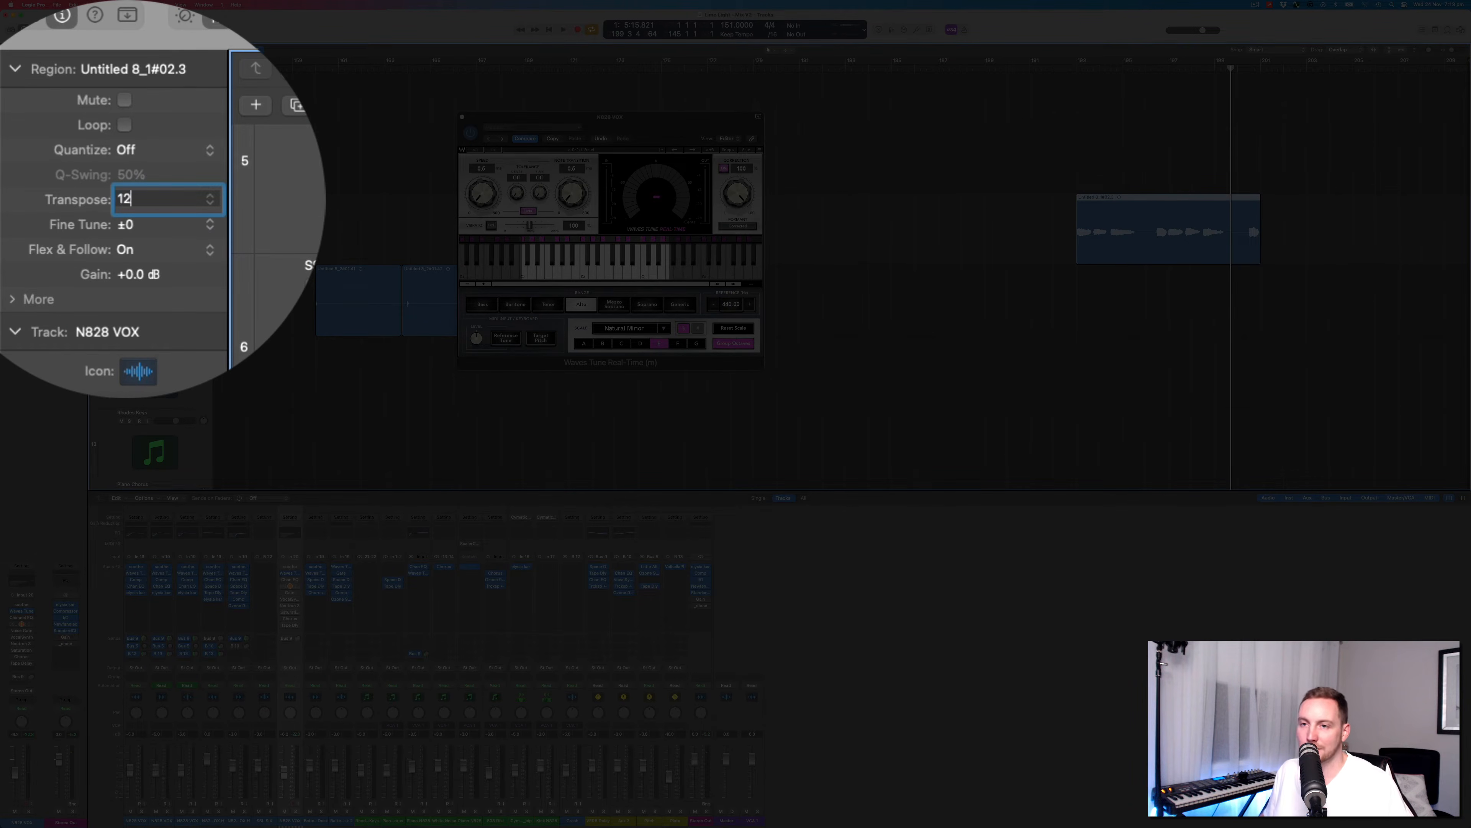
key("Return")
key("space")
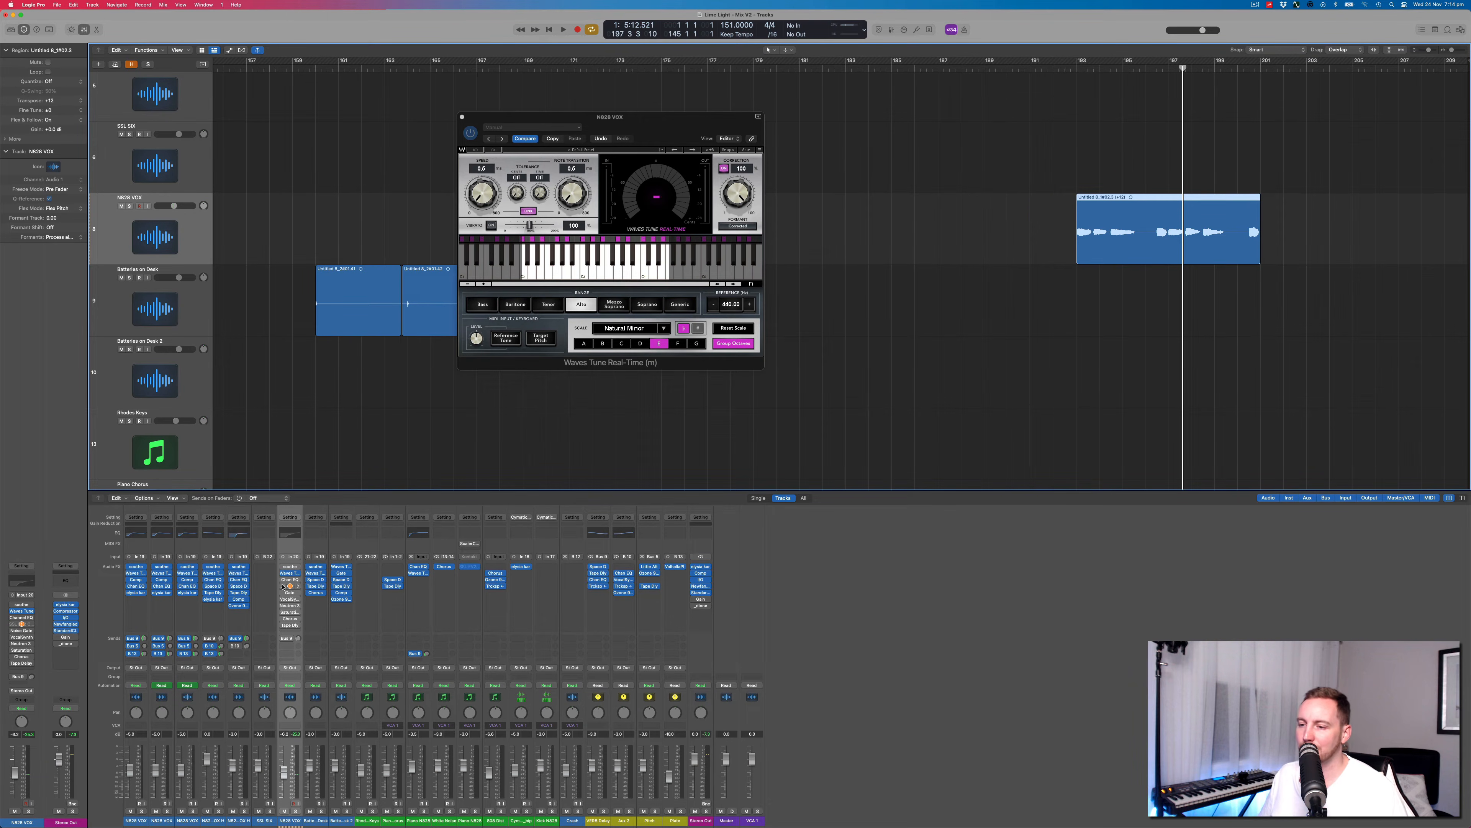
Enable VocalSynth 2 on the N828 VOX channel, open it and accept Auto mode
left_click(283, 600)
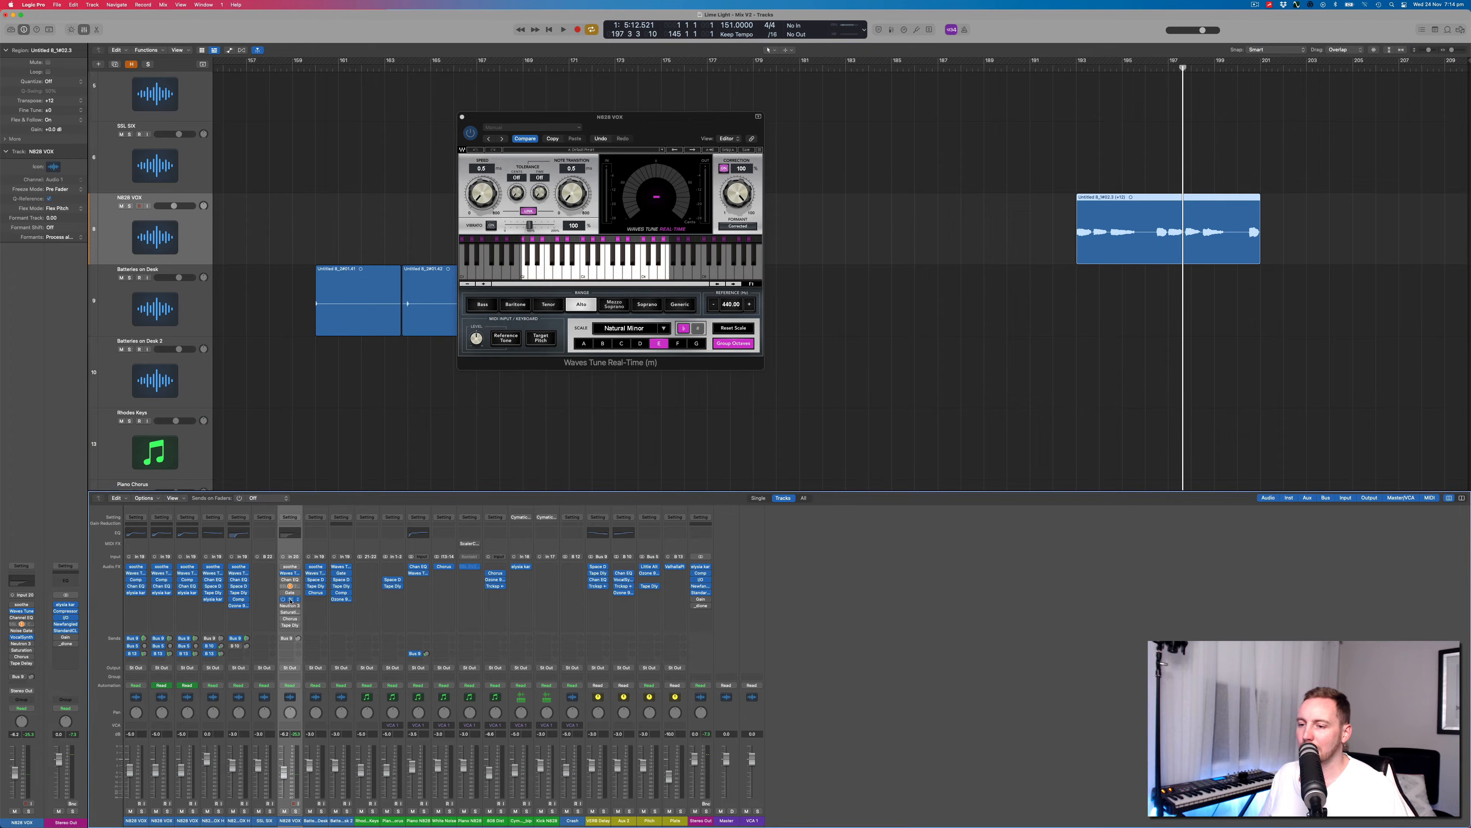
left_click(290, 601)
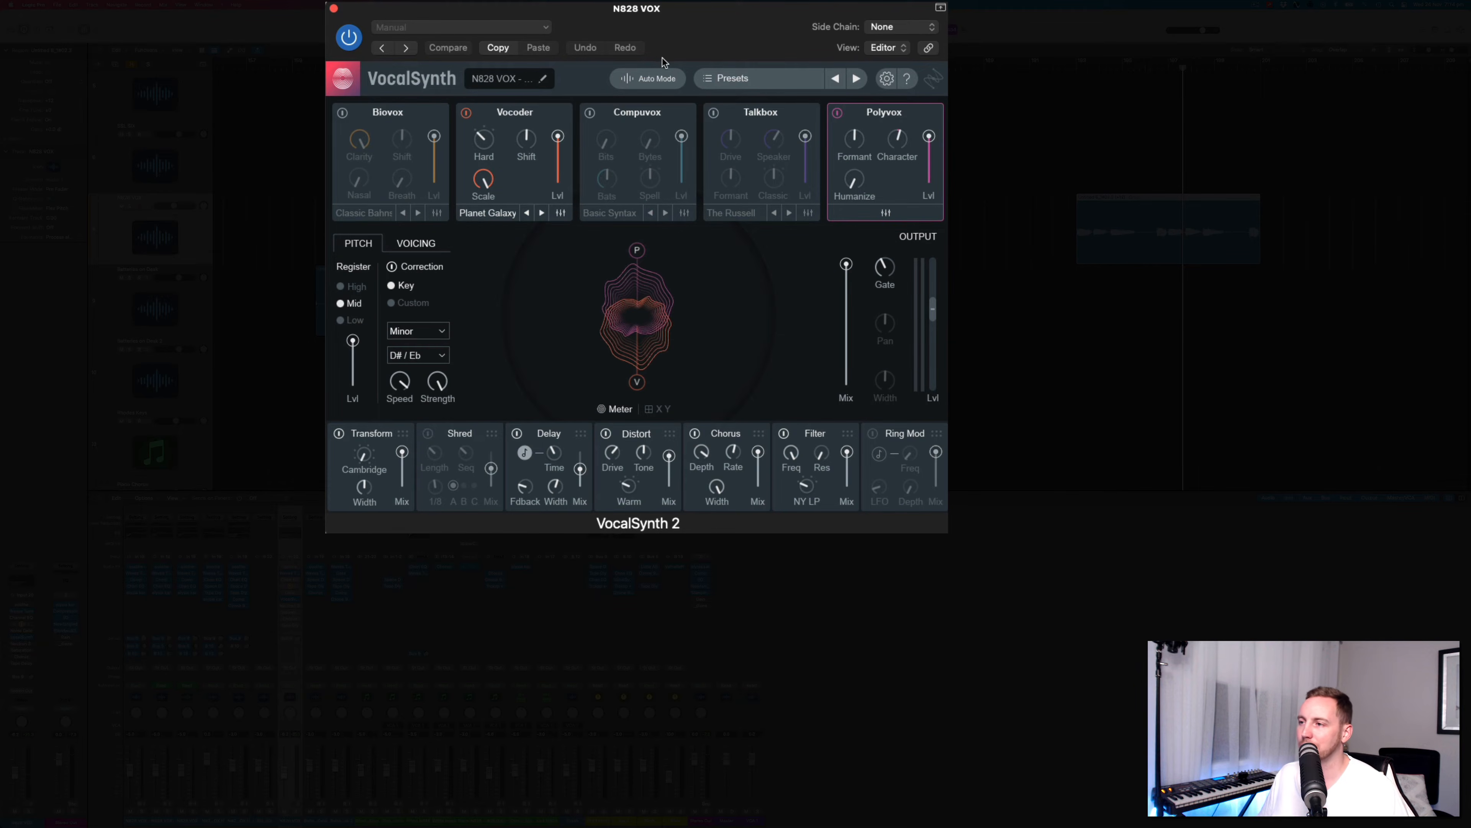
left_click(644, 83)
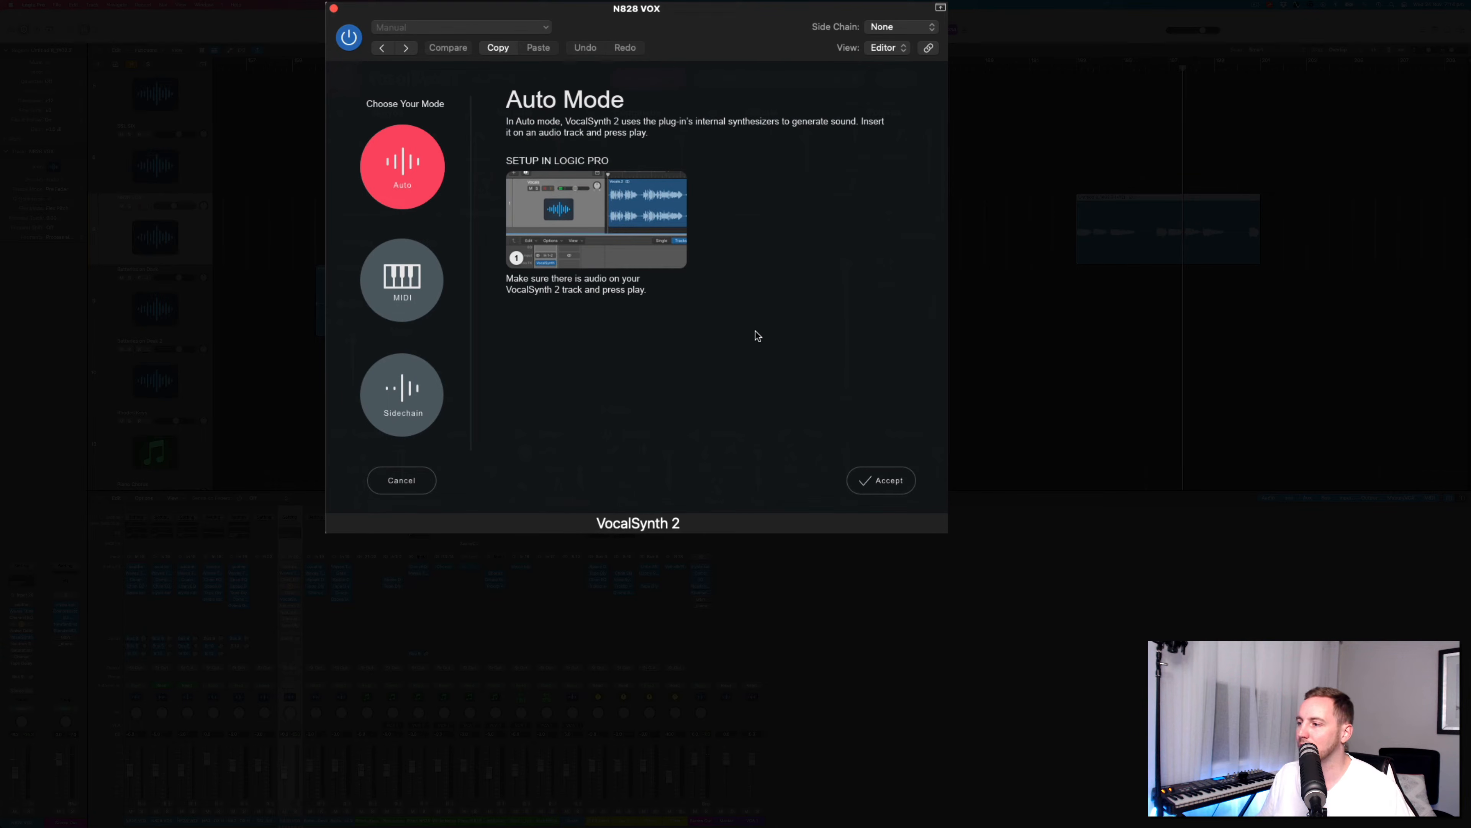
left_click(877, 481)
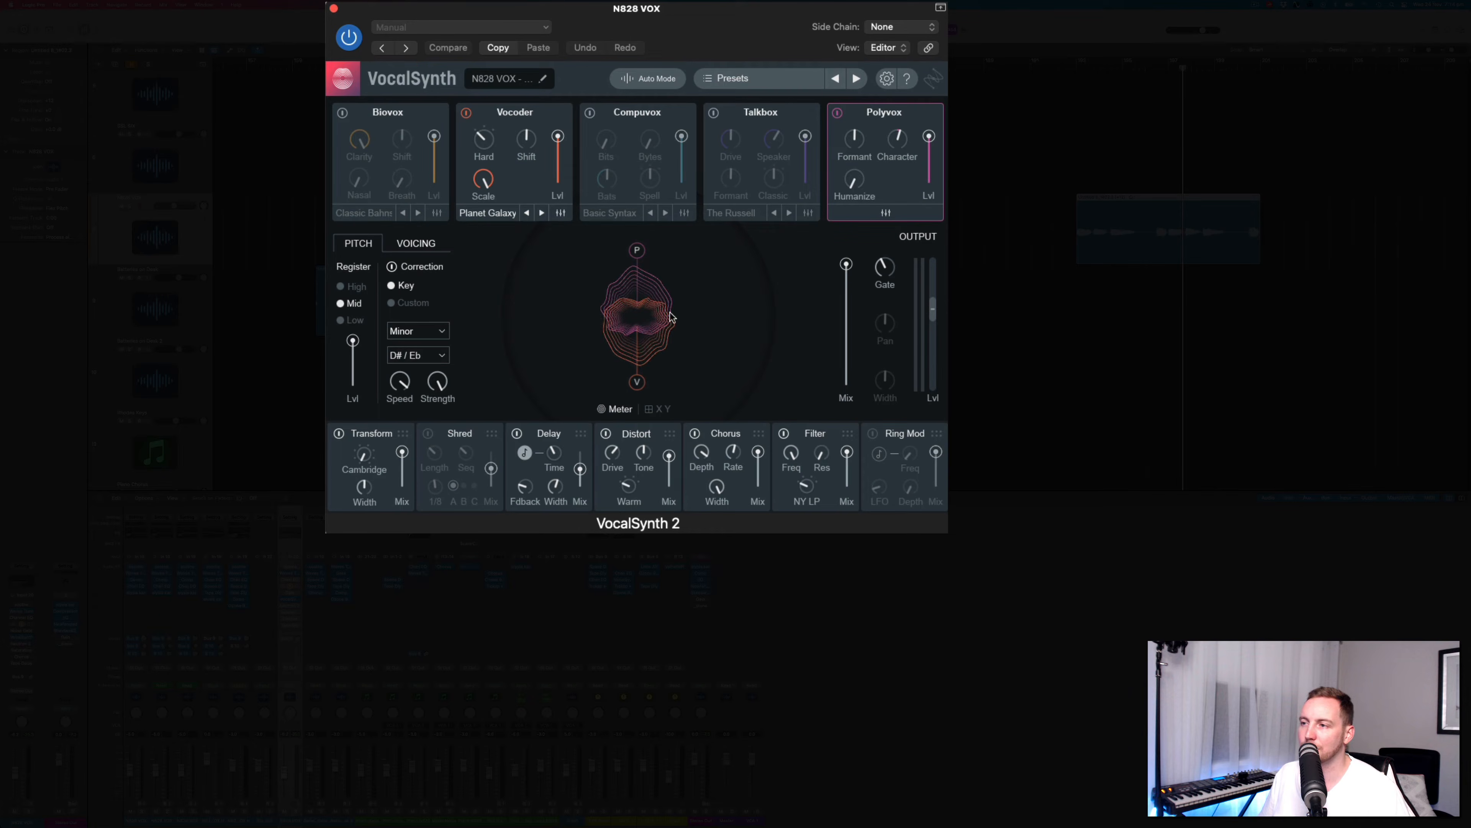
mouse_move(492, 186)
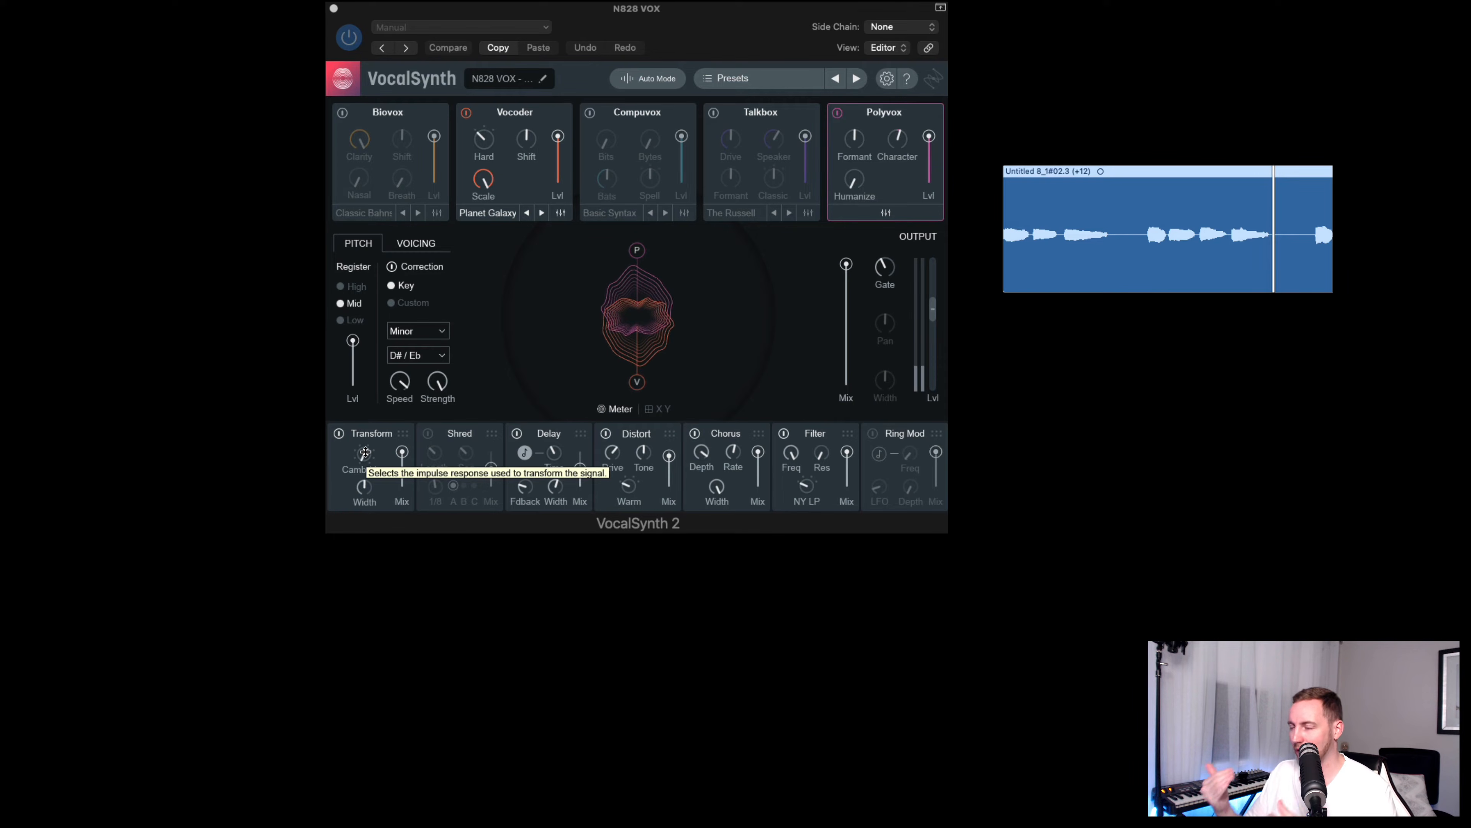
Look through VocalSynth 2's Classic presets and close the preset browser and both open plug-in windows
left_click(753, 79)
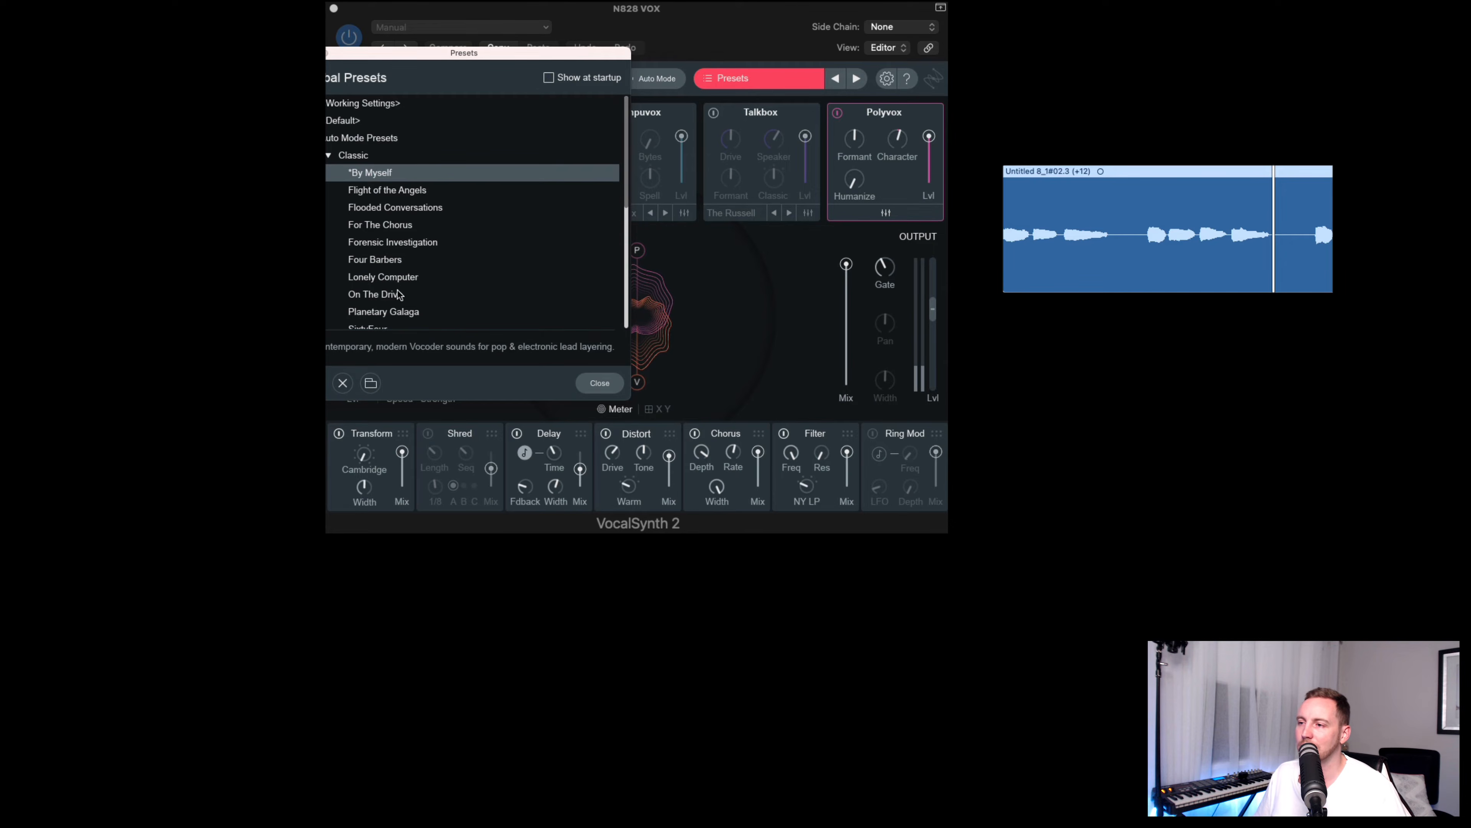
scroll(371, 191, "down", 3)
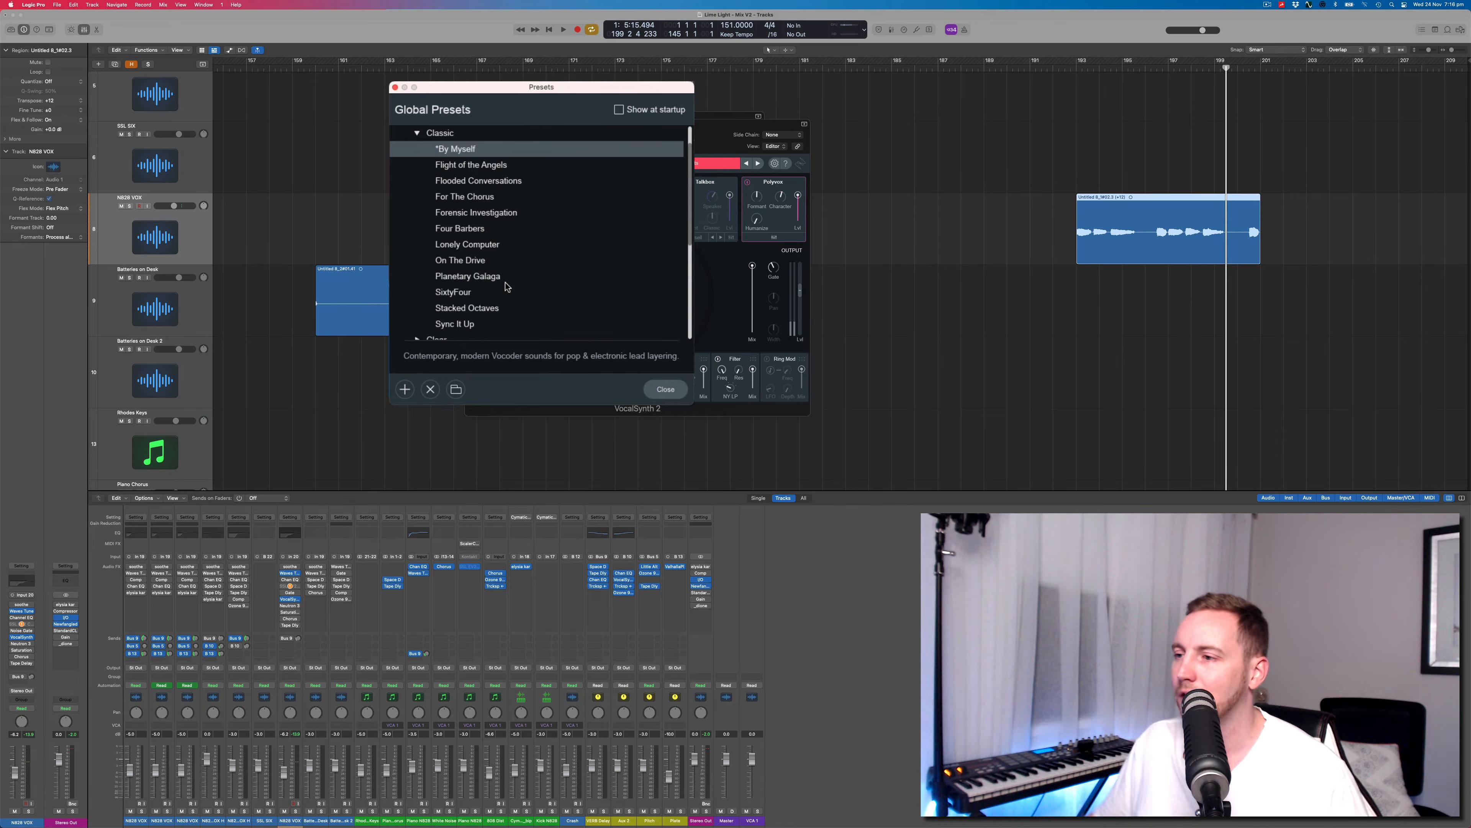
left_click(681, 397)
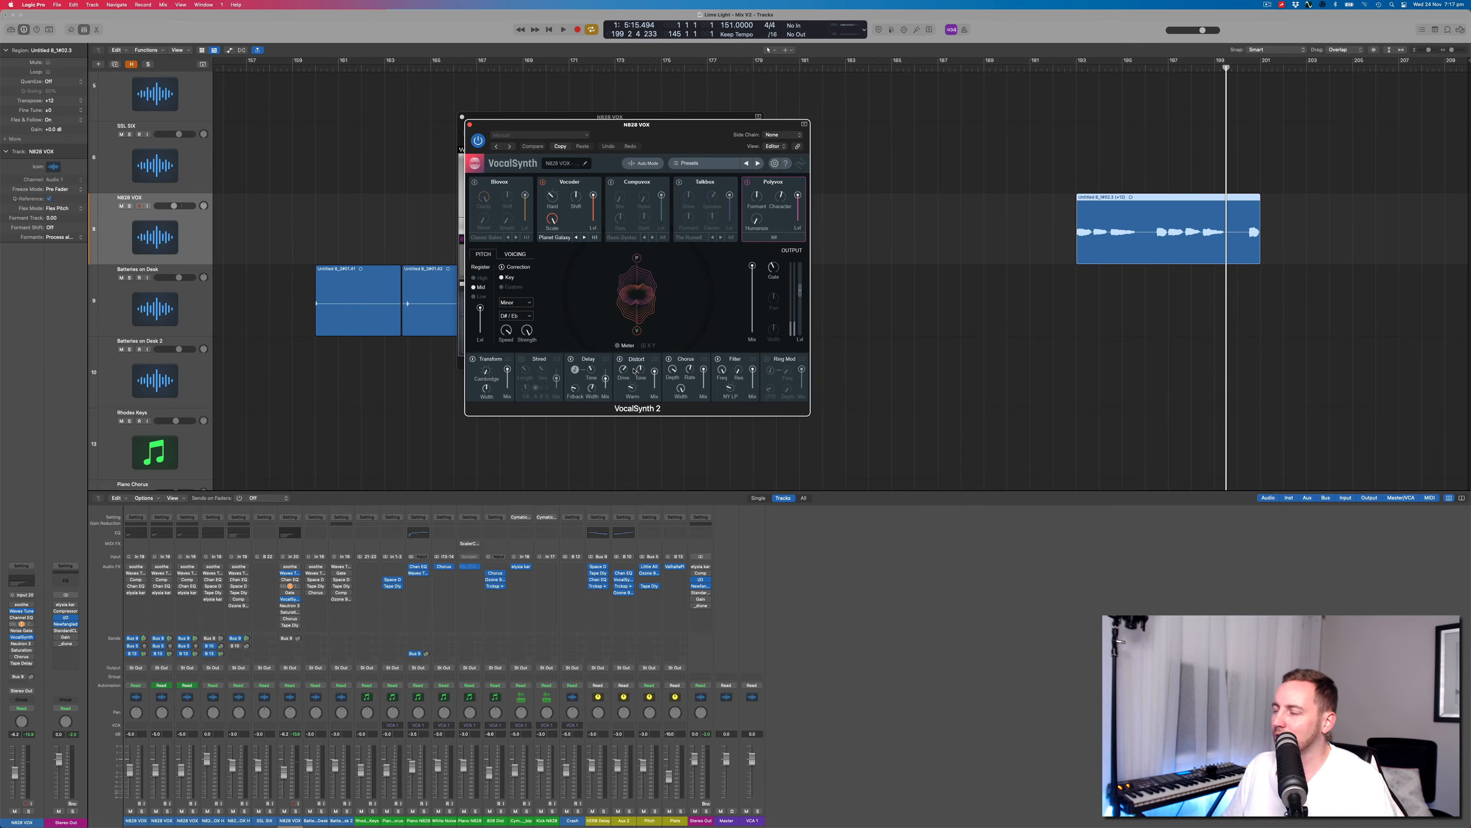
left_click(470, 125)
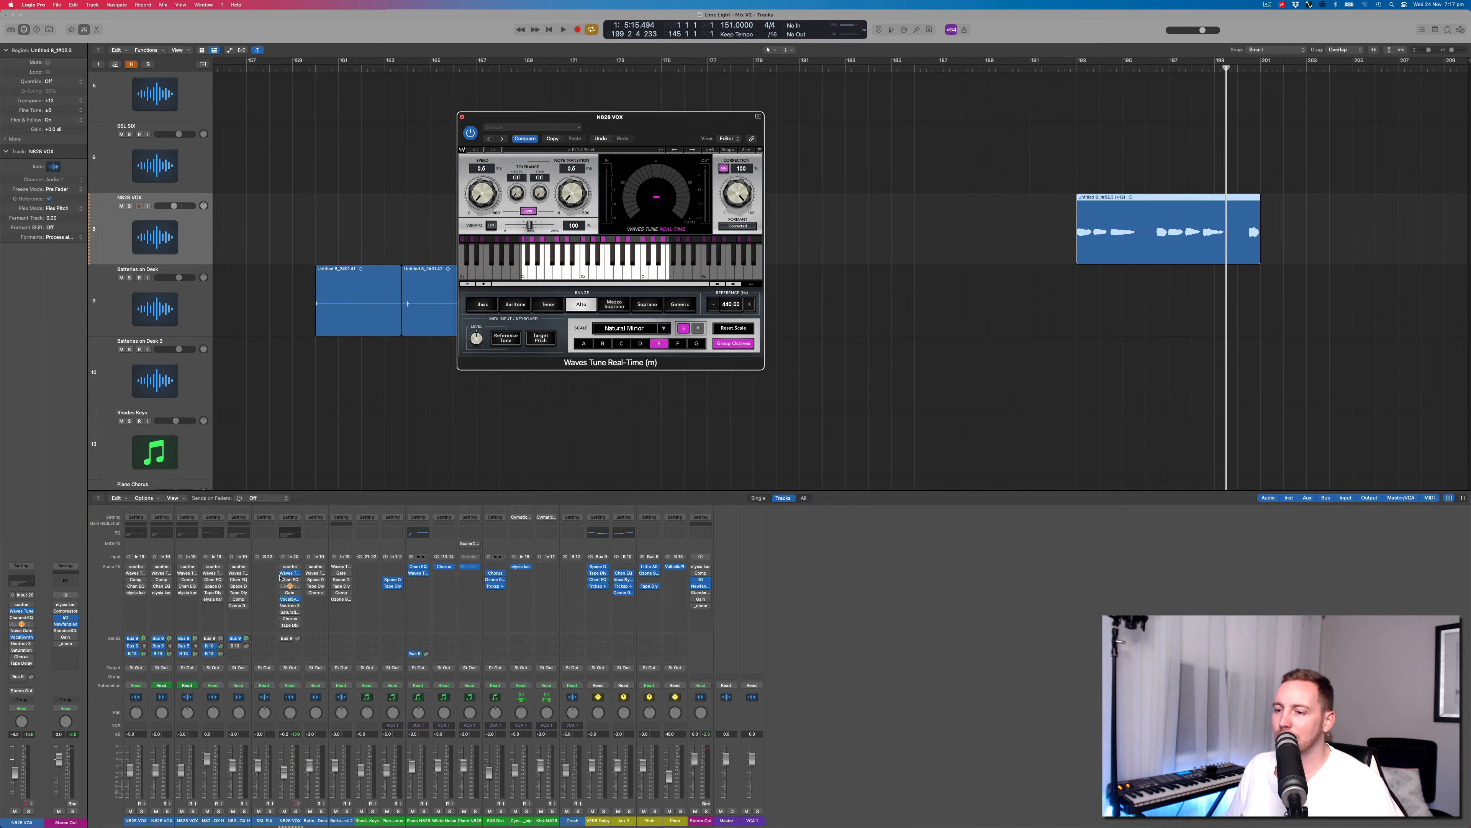
left_click(462, 118)
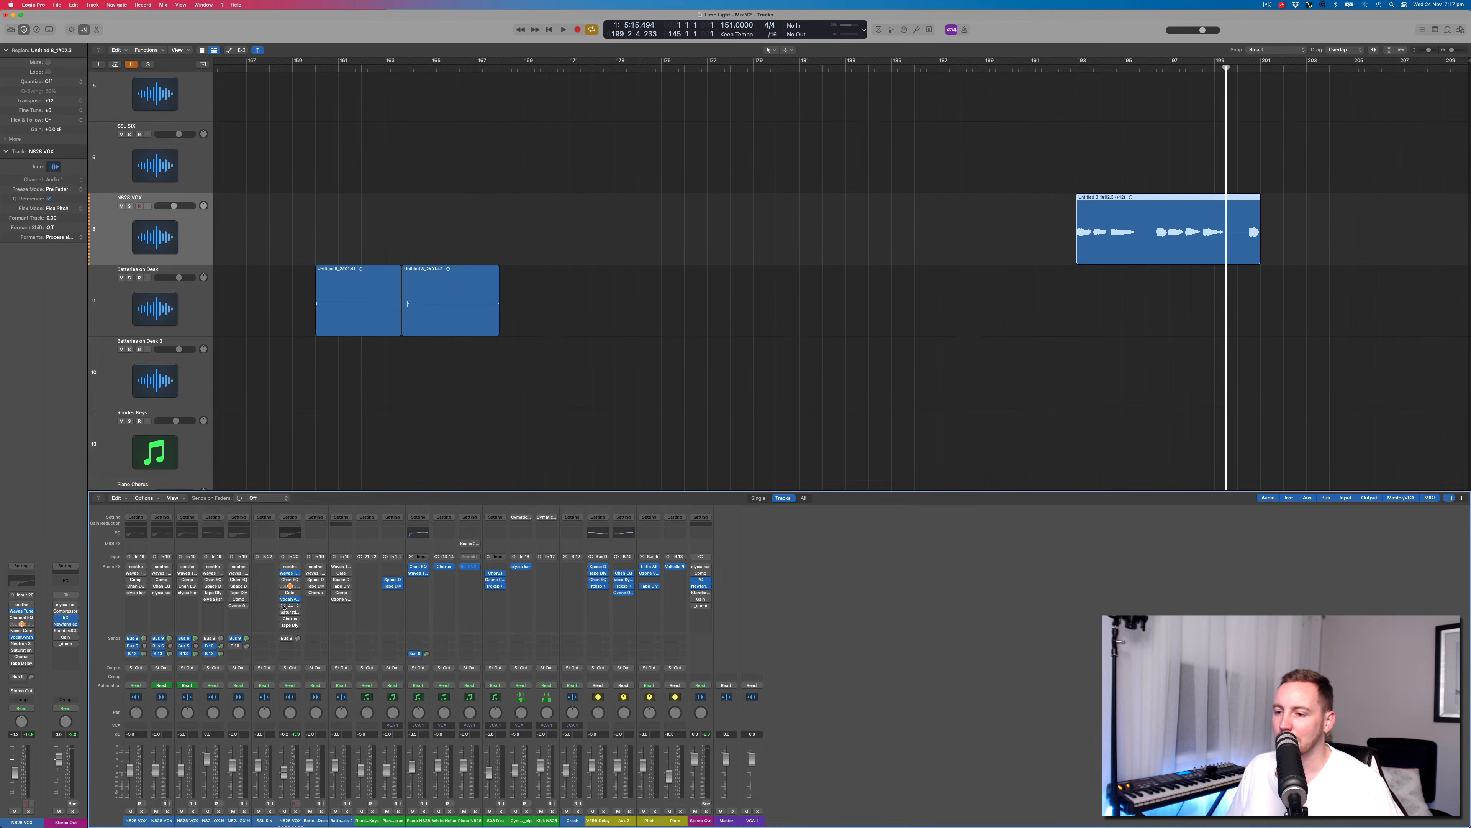
Open Neutron 3 Exciter on the N828 VOX channel and compare the vocal with the exciter bypassed and enabled
left_click(290, 605)
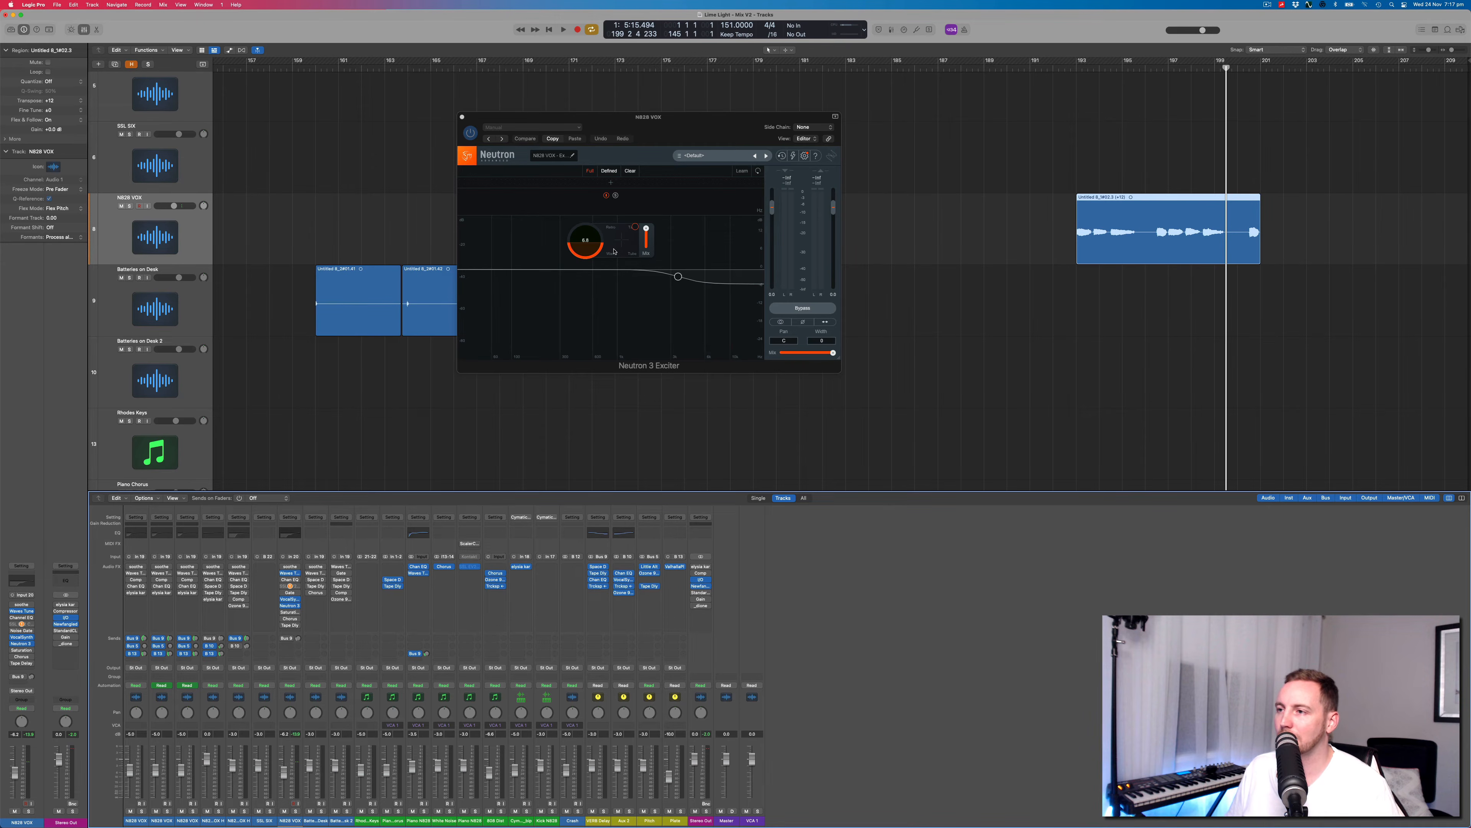
key("space")
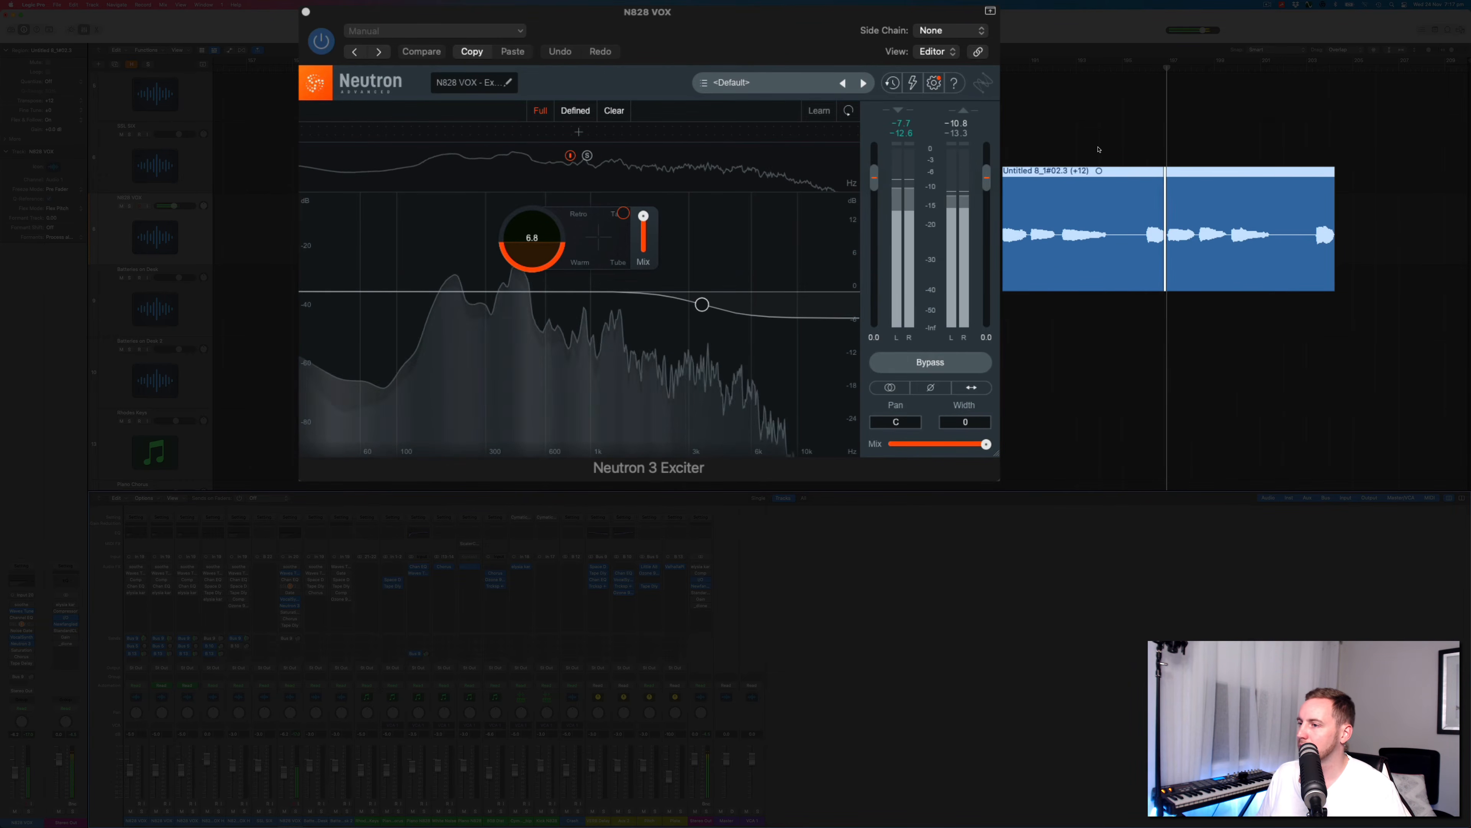
left_click(321, 42)
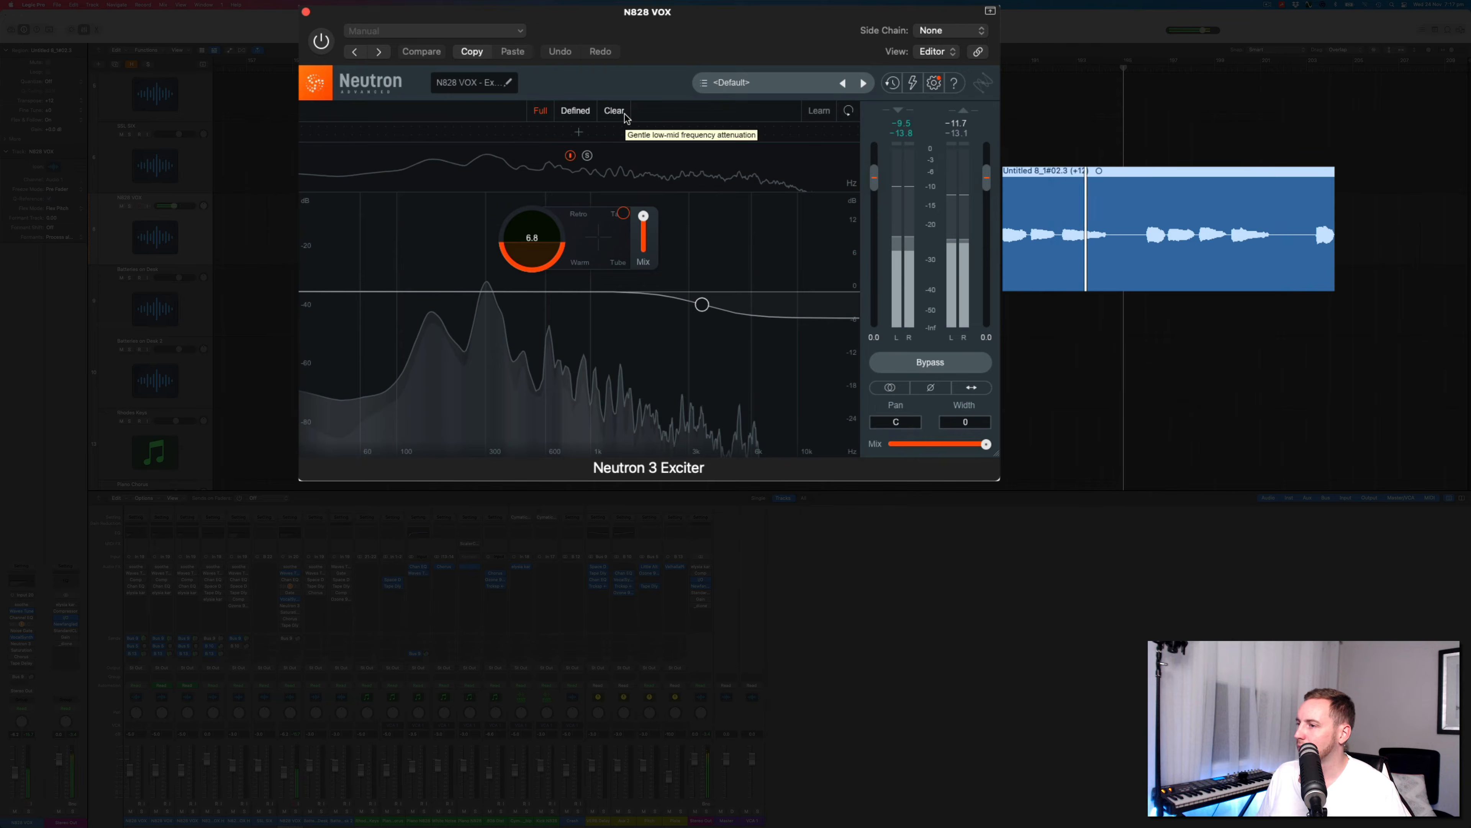
left_click(322, 42)
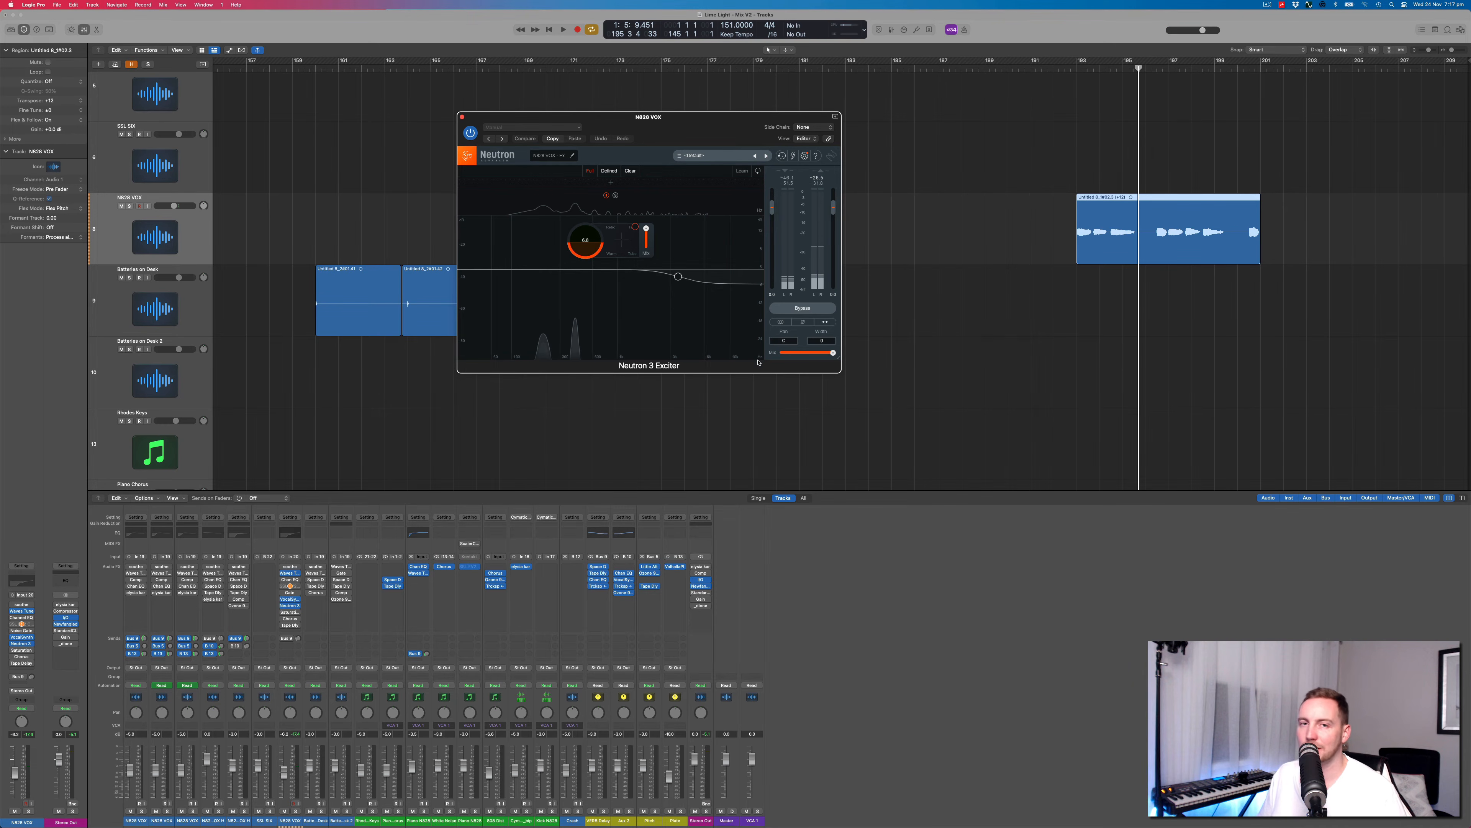
Enable Saturation Knob, Chorus and Tape Delay on the N828 VOX channel, audition the vocal, and close the delay and saturation windows
left_click(289, 613)
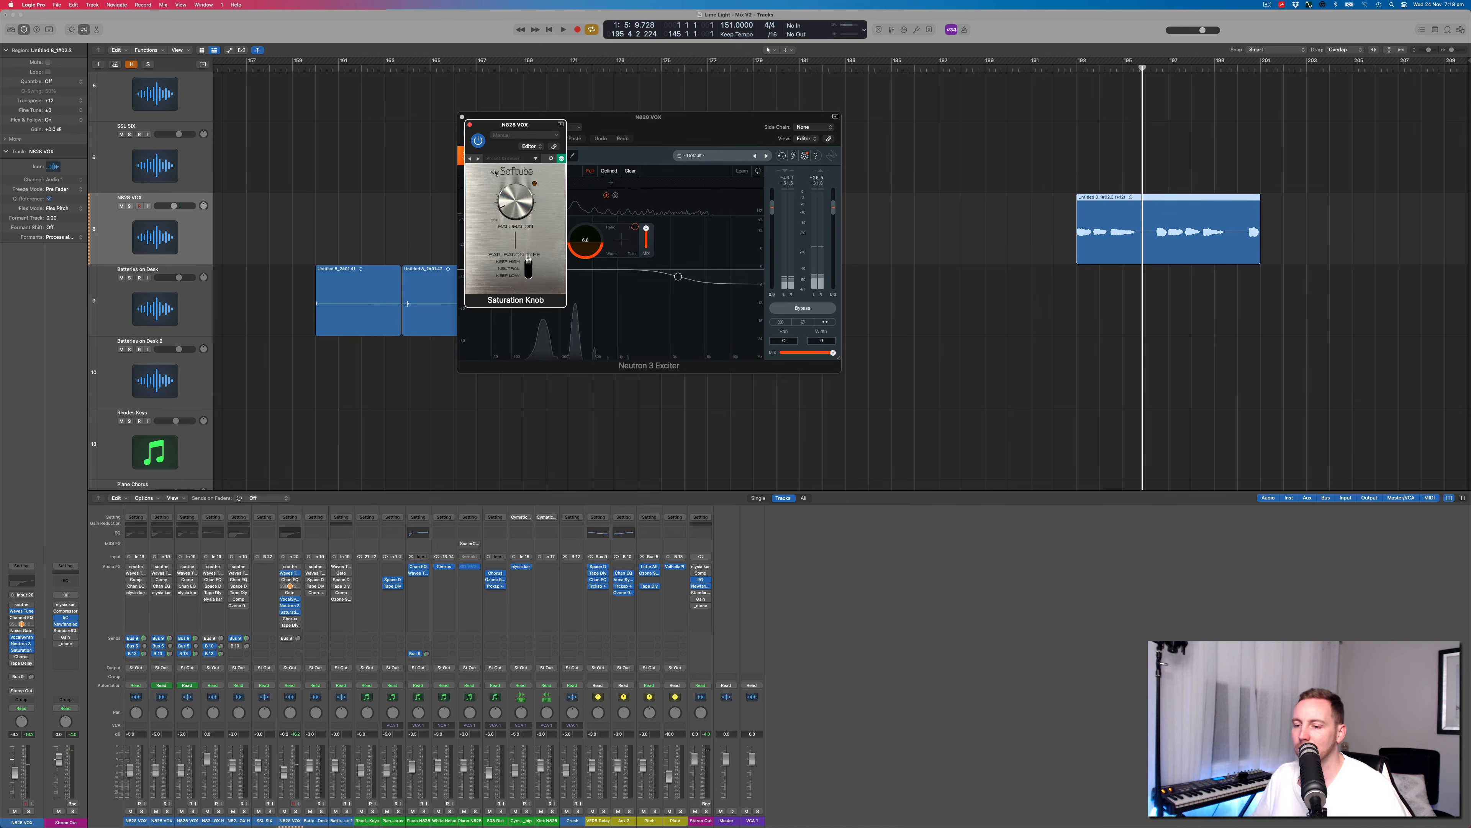
left_click(285, 621)
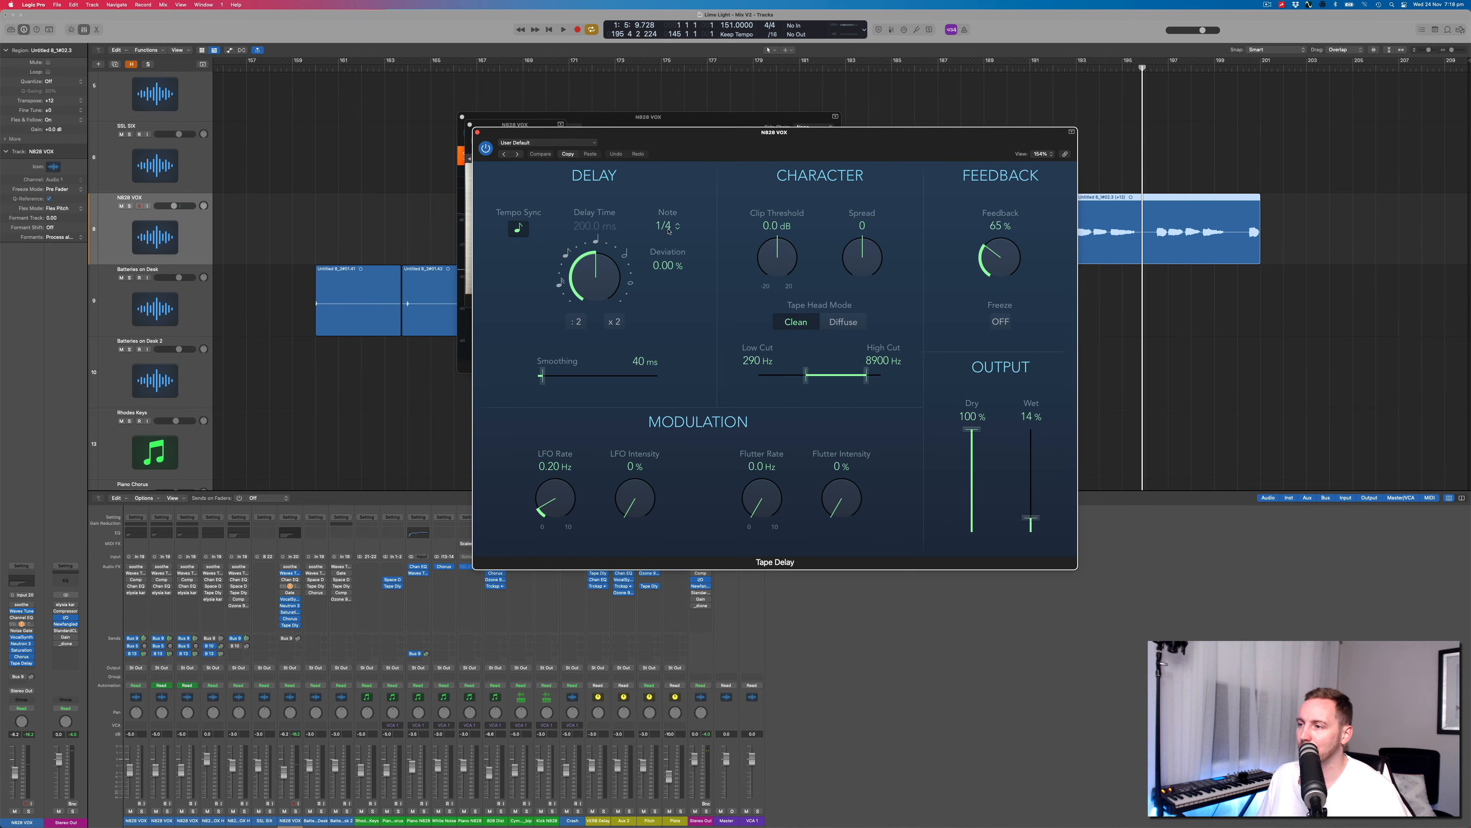
key("space")
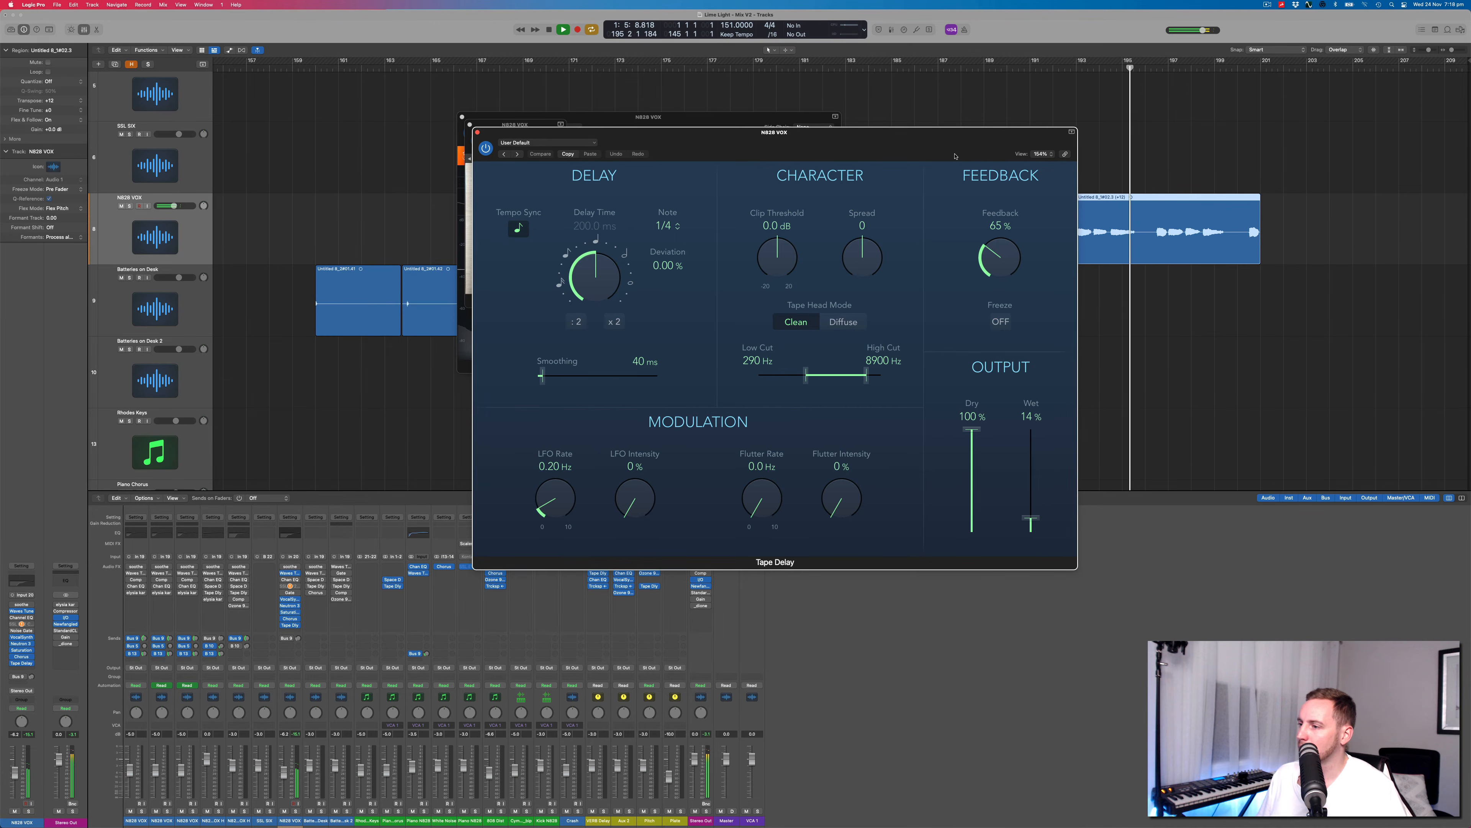
key("space")
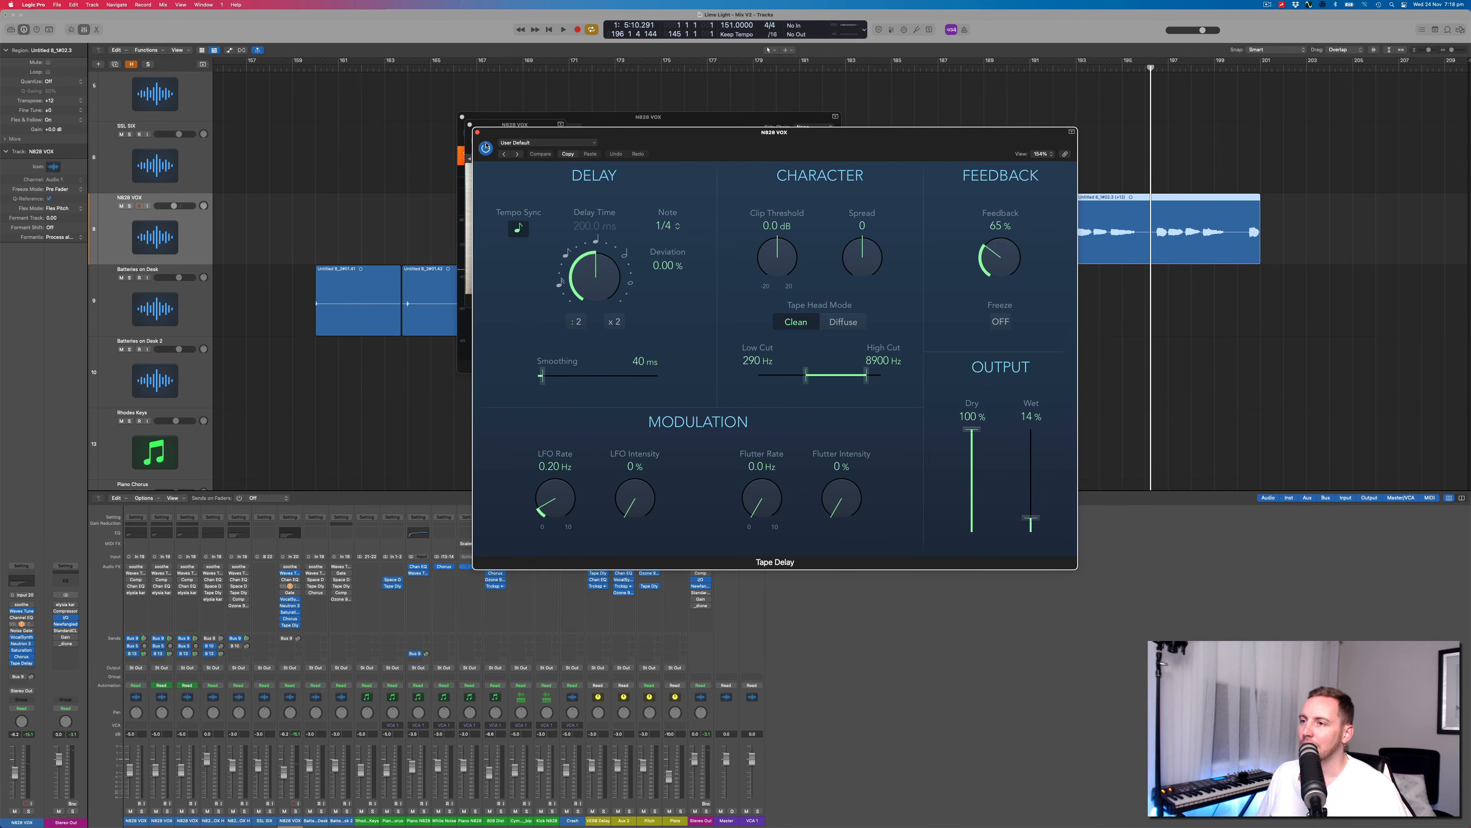
left_click(477, 132)
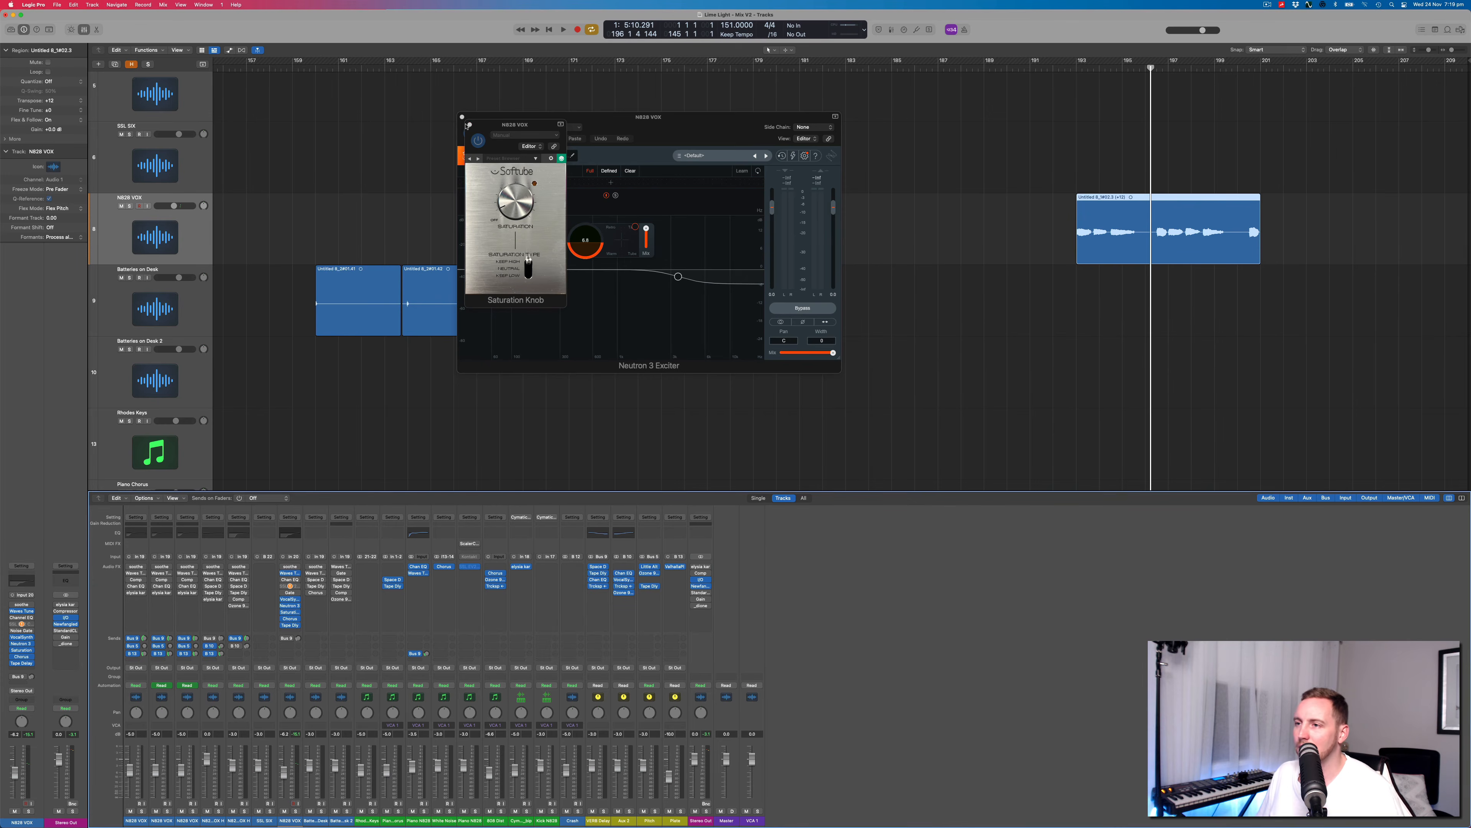
left_click(469, 126)
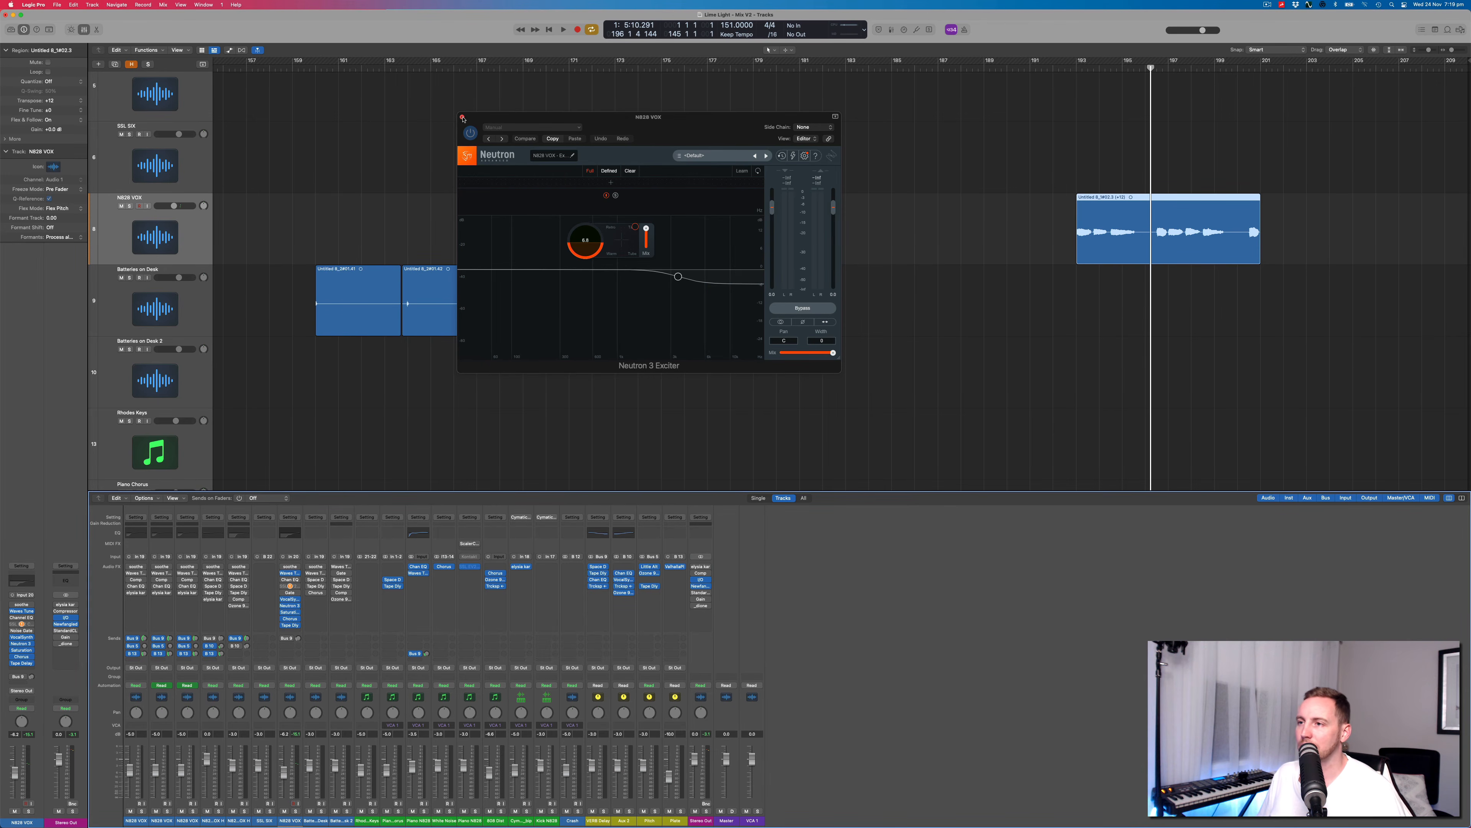
Close Neutron 3 Exciter, then open soothe on the N828 VOX channel, review its settings and close it
left_click(462, 118)
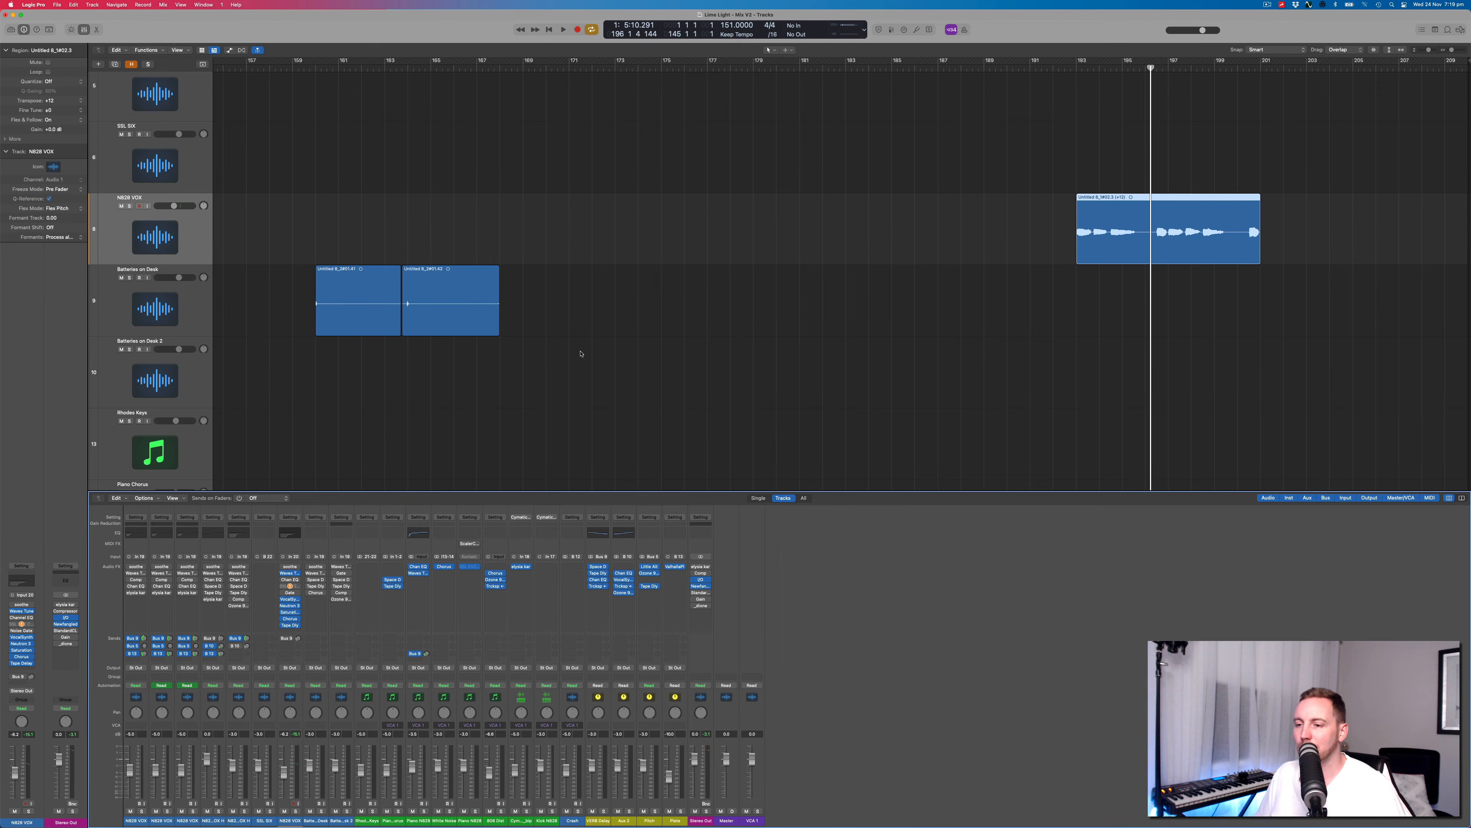
left_click(290, 569)
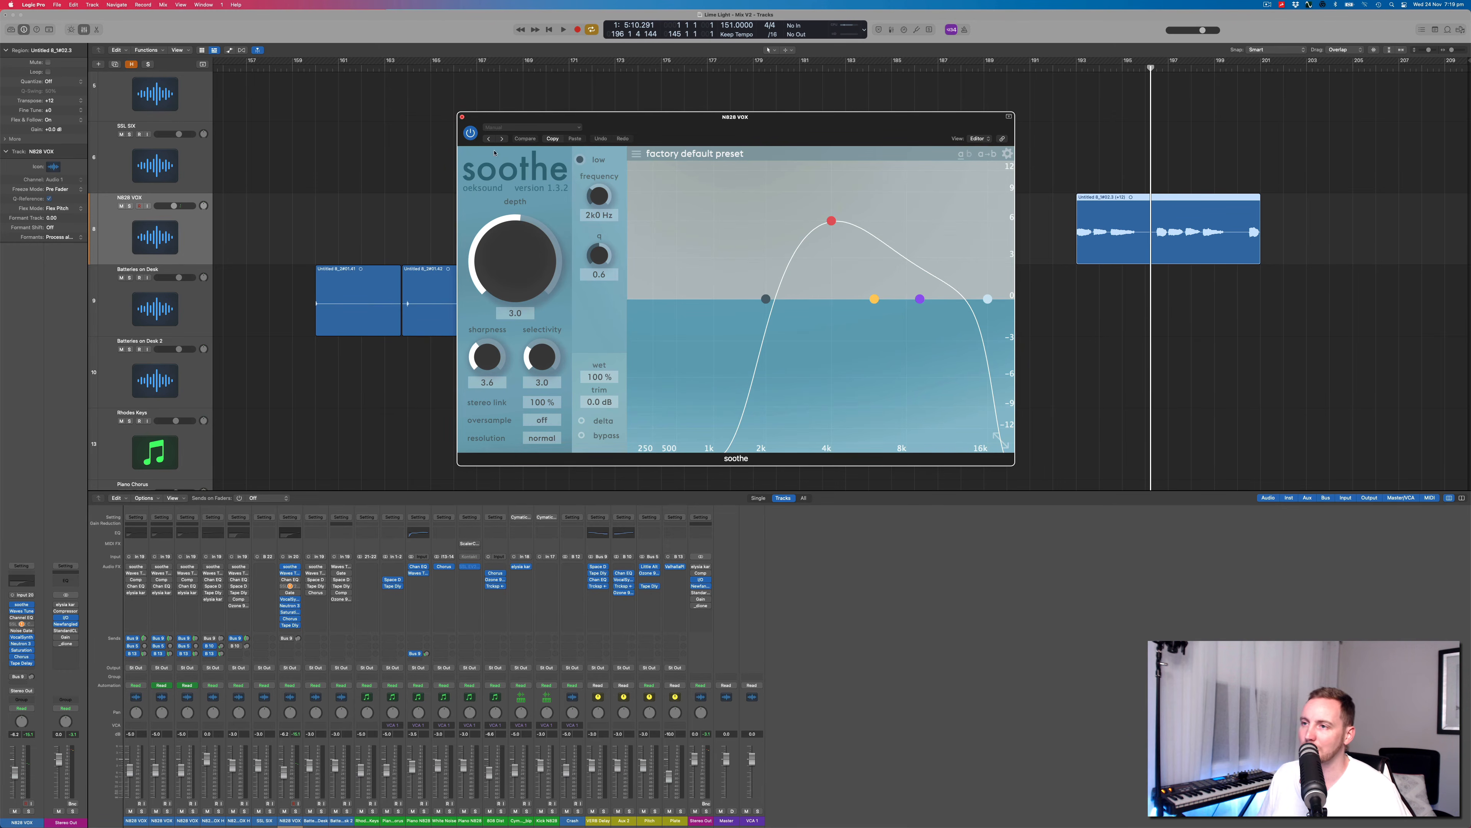
left_click(462, 117)
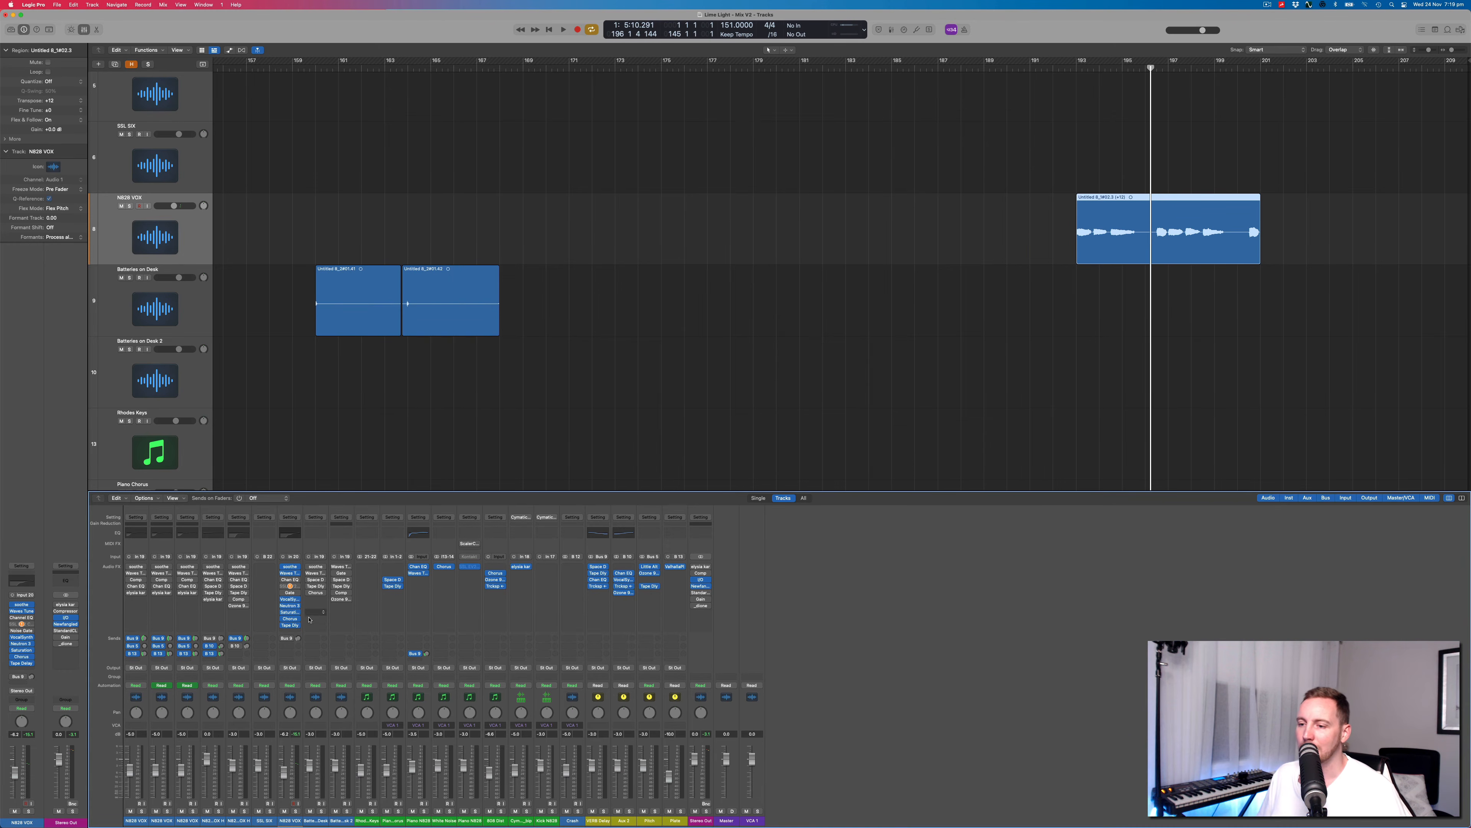
Open Channel EQ on the N828 VOX channel and audition the vocal, moving the EQ window clear of the vocal region
left_click(283, 579)
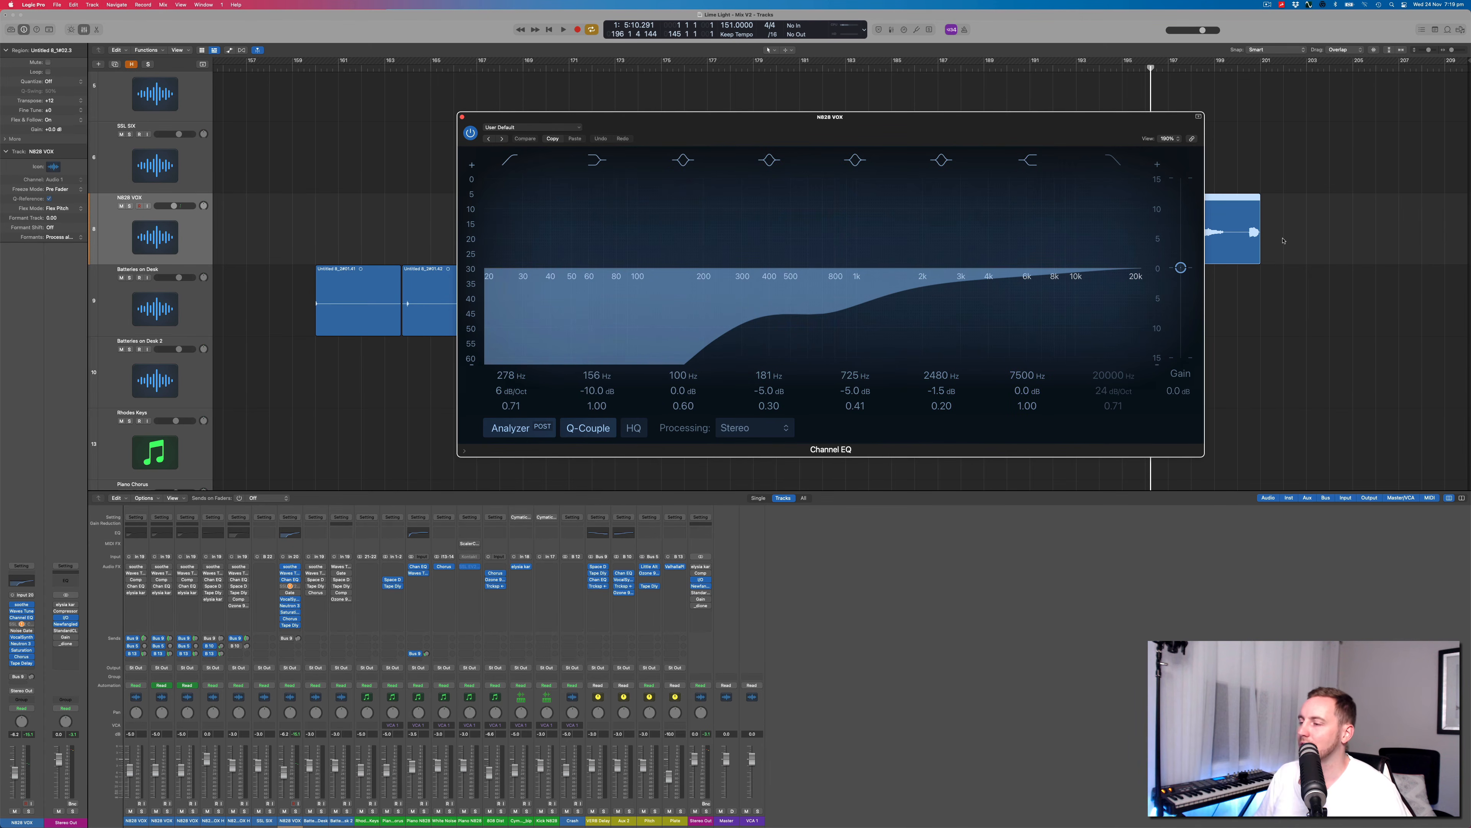
key("space")
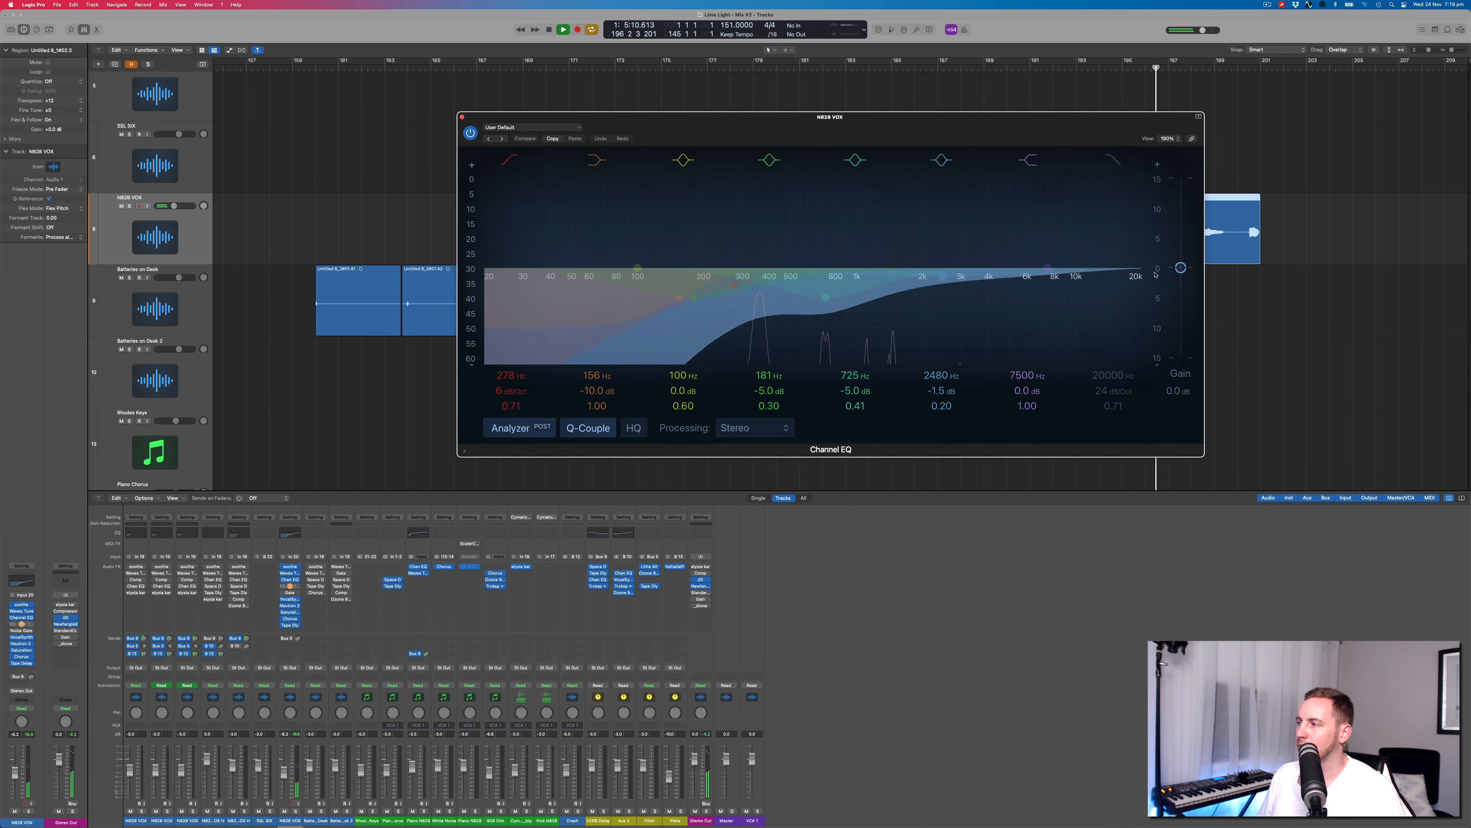
left_click_drag(1046, 124, 867, 104)
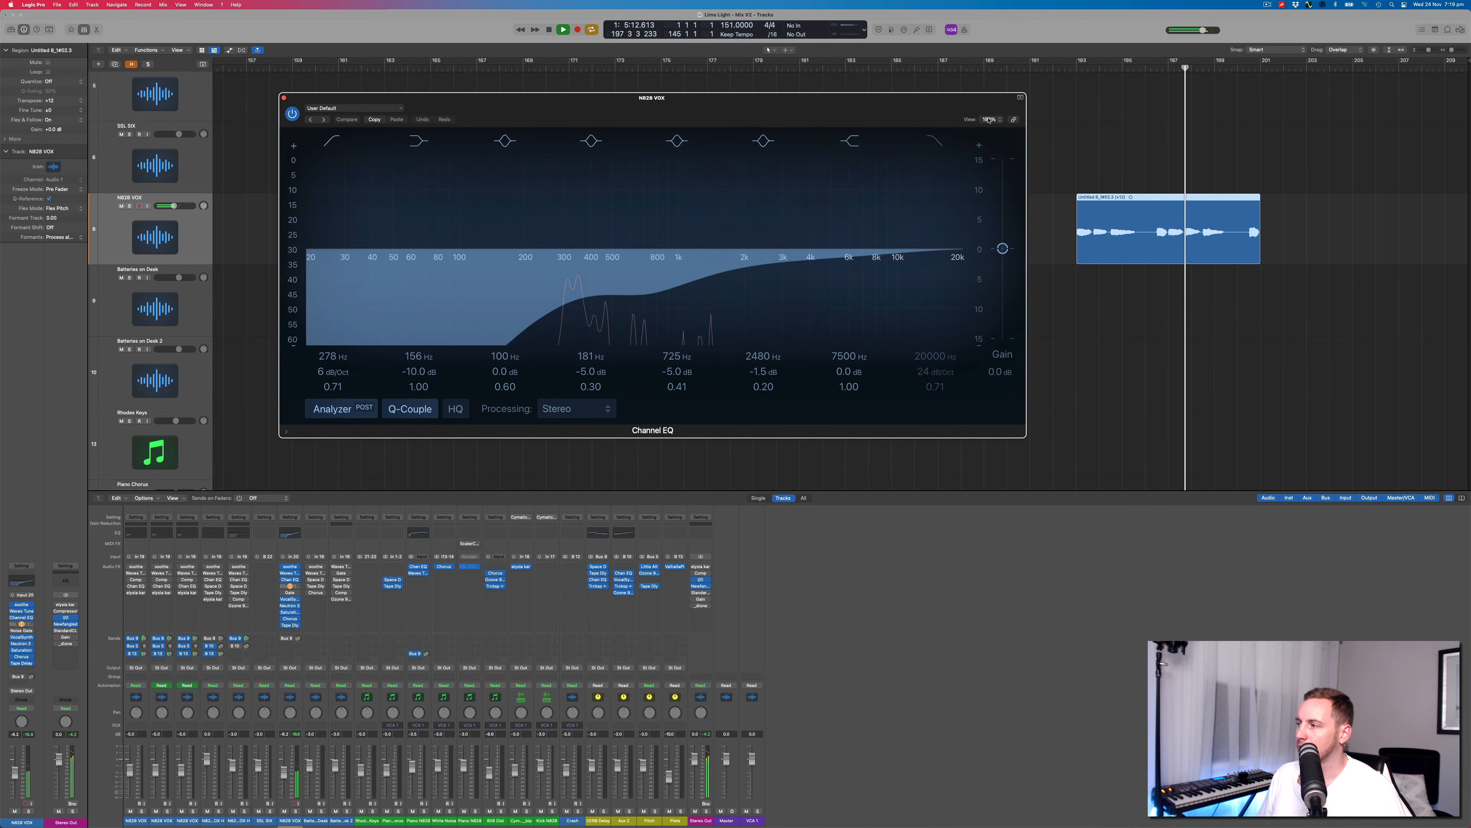
key("space")
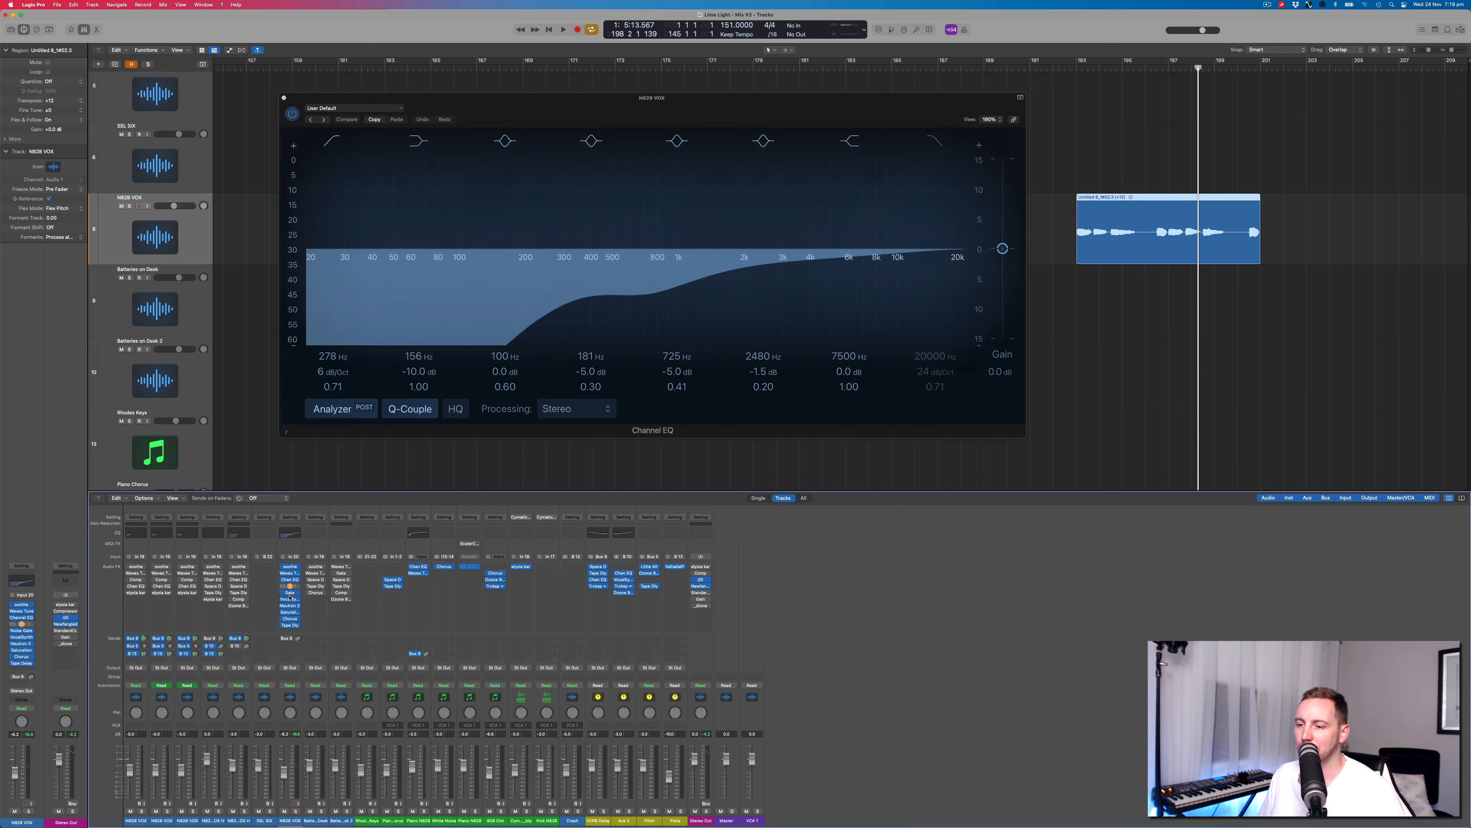
Review and close the Noise Gate on the N828 VOX channel, and open Waves Tune Real-Time
left_click(290, 592)
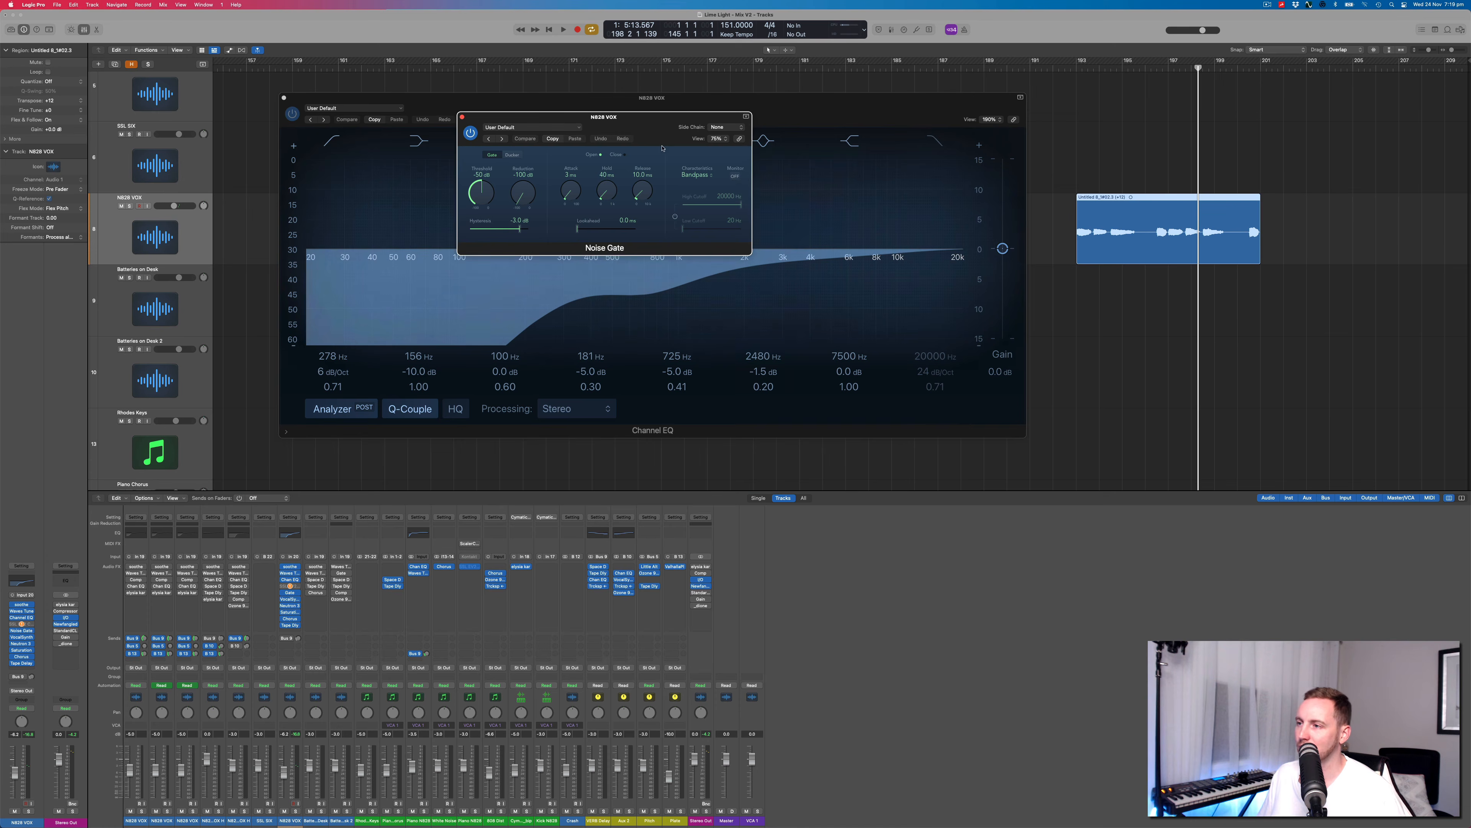
left_click(463, 117)
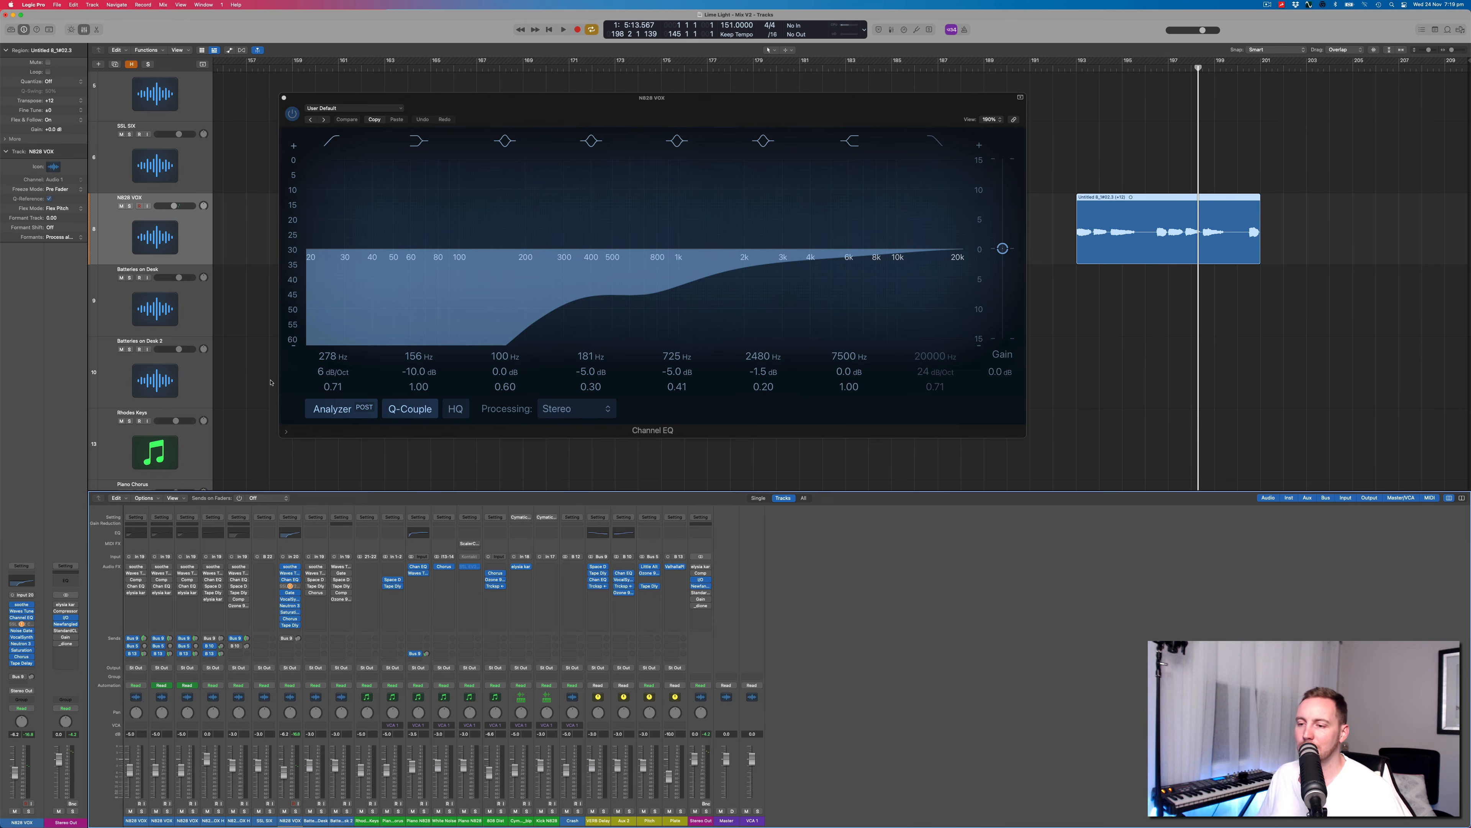
left_click(292, 573)
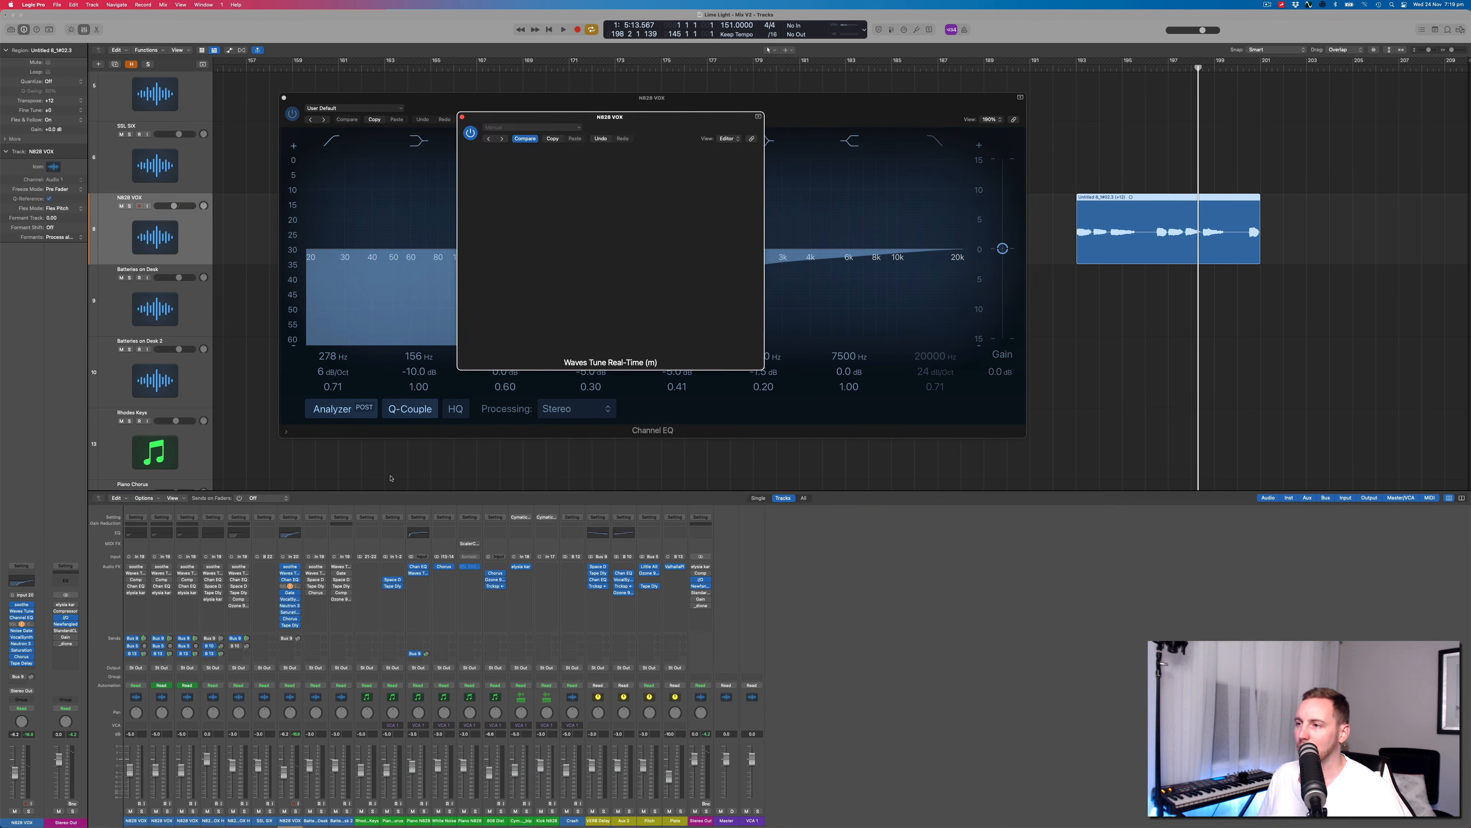